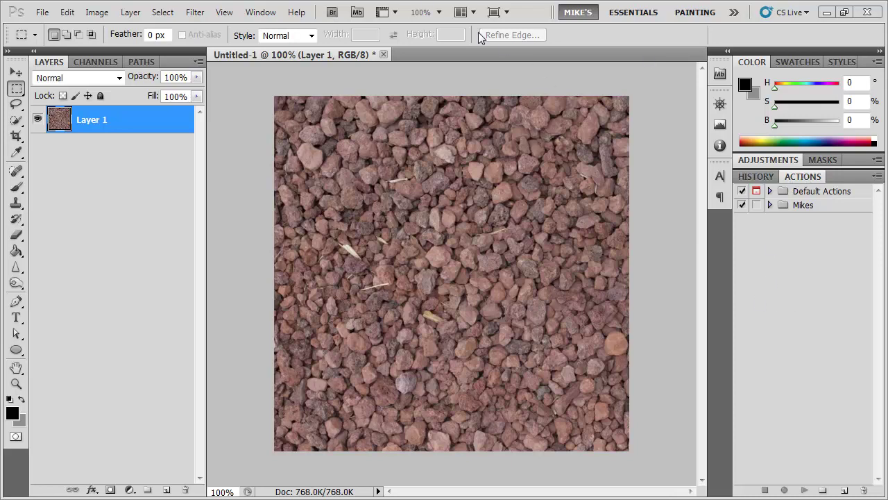
- Try a 128-pixel wrap-around Offset filter on the texture, then undo it
left_click(272, 12)
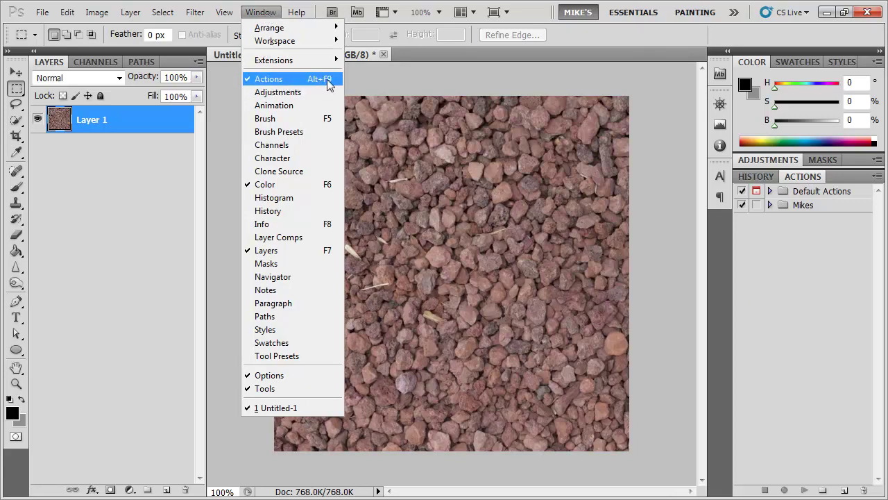
key("Escape")
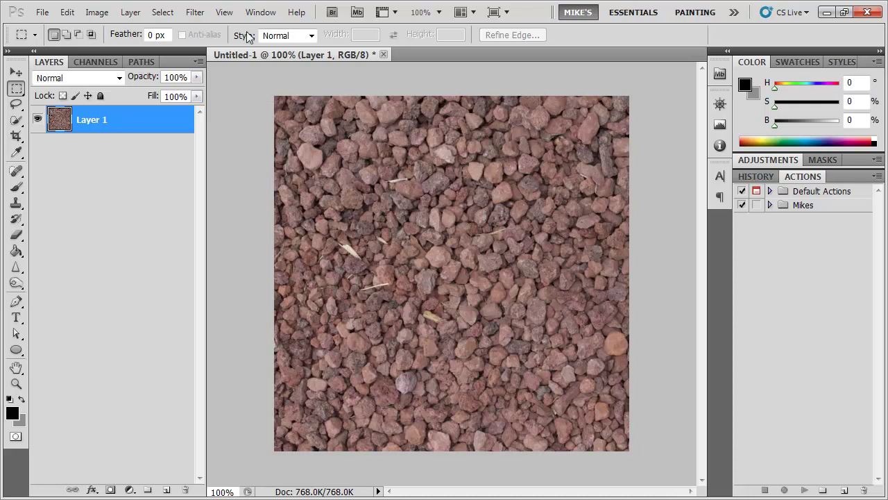
left_click(195, 12)
mouse_move(231, 282)
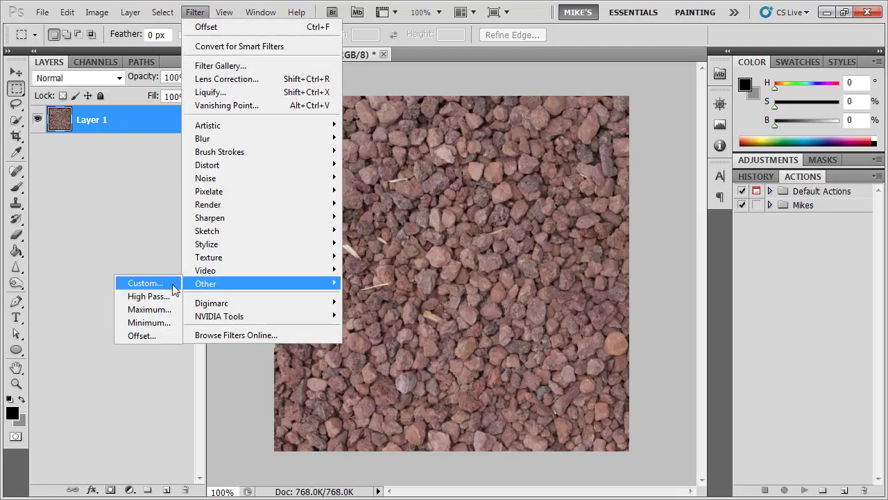
left_click(159, 336)
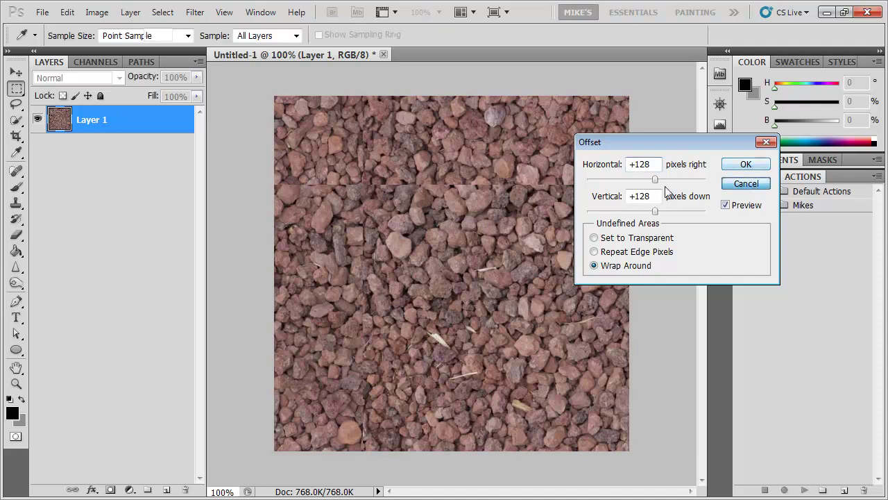
left_click(745, 164)
key("ctrl+z")
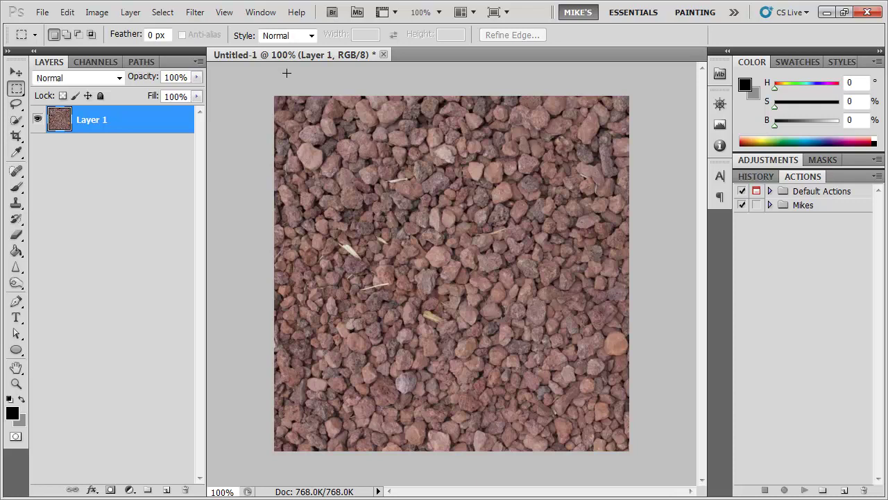
- Review the Filter menu's keyboard shortcuts for application menus and close without changes
left_click(69, 12)
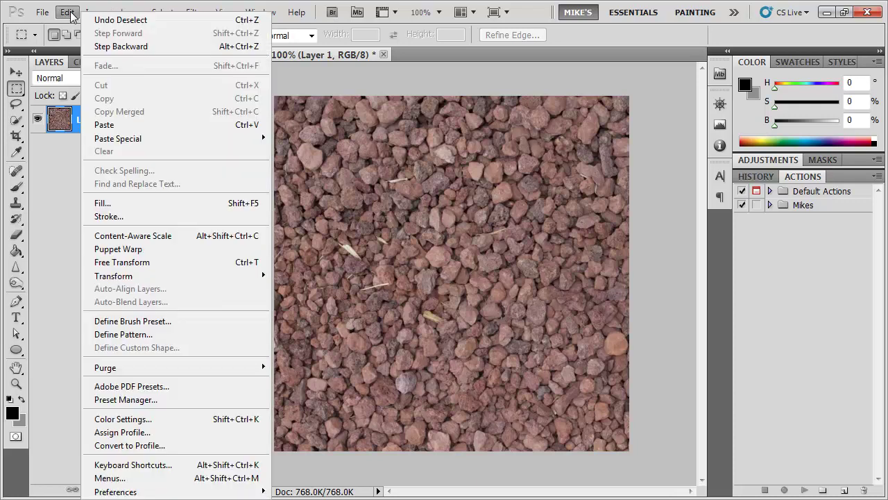
left_click(152, 469)
left_click(509, 223)
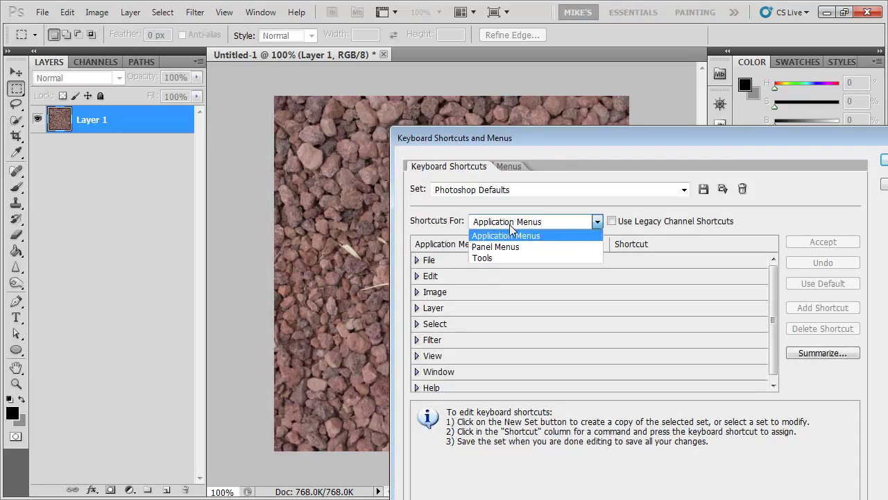
left_click(510, 235)
left_click(417, 340)
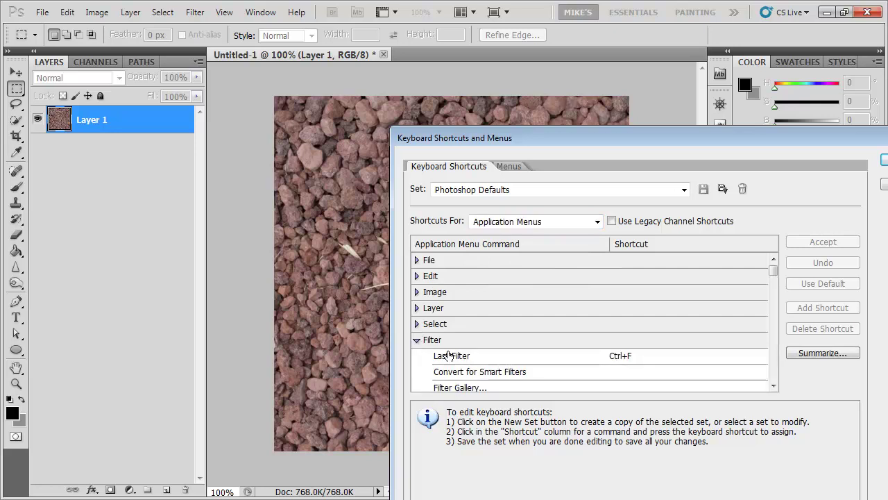
scroll(451, 355, "down", 5)
scroll(470, 349, "up", 2)
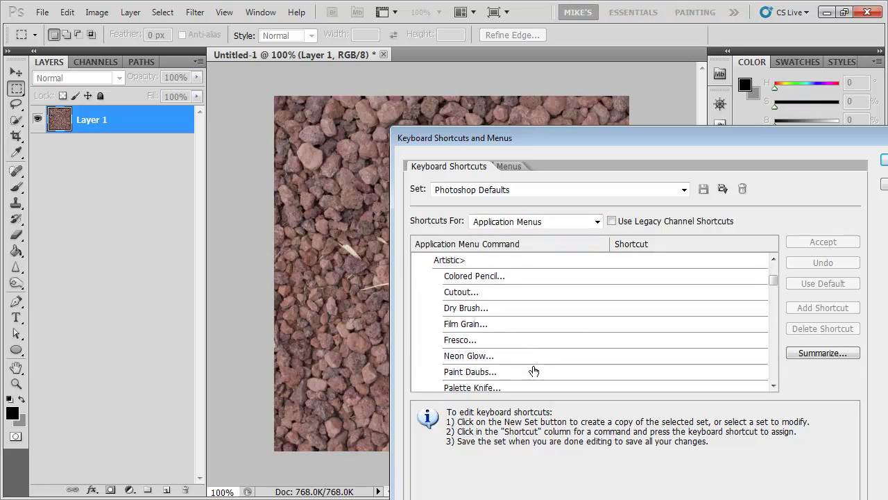
scroll(697, 305, "up", 2)
left_click_drag(674, 132, 566, 113)
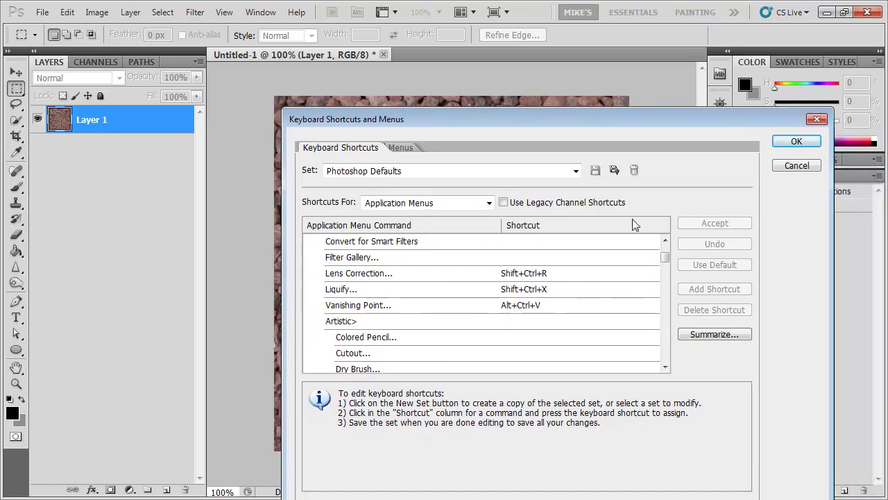
left_click(797, 165)
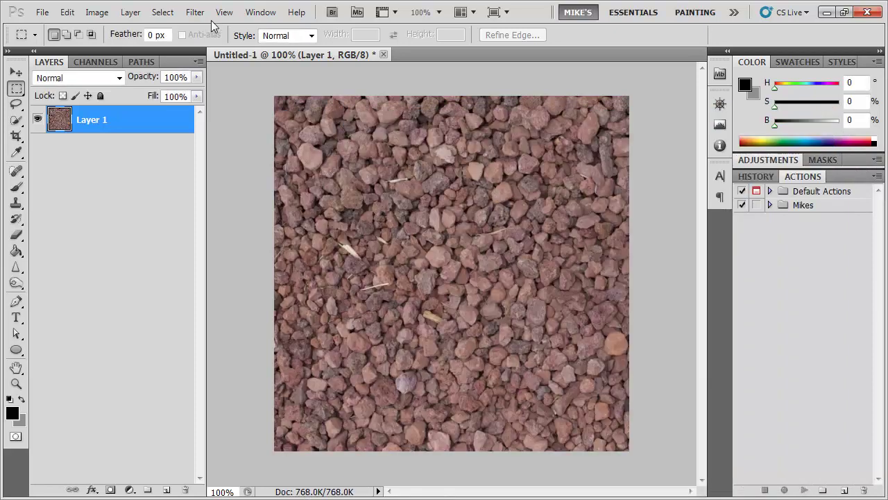
- Create a new action set named Tutorial
left_click(822, 490)
type("Tutorial")
key("Return")
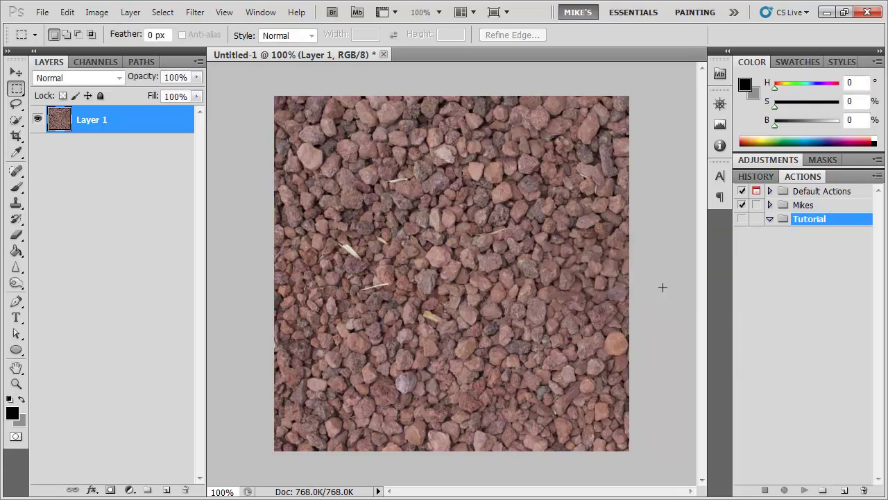
- Create an action named Offset 128 assigned to F10 and start recording
left_click(846, 491)
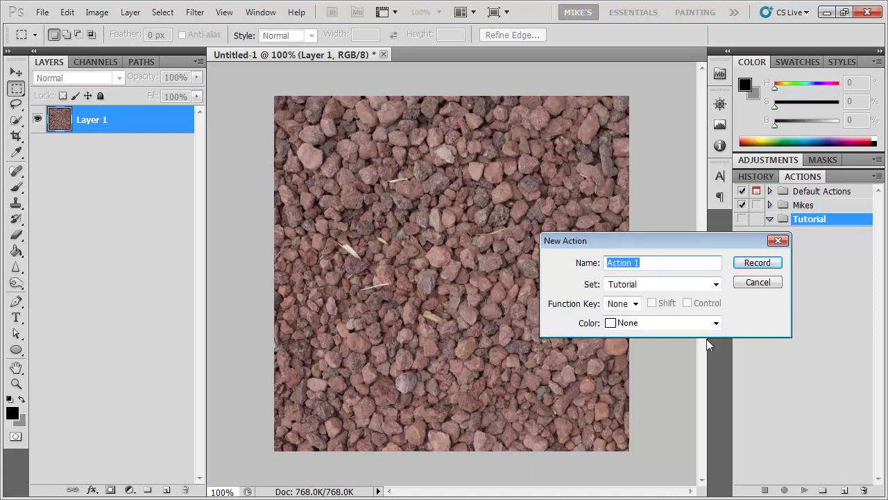
type("Offset 128")
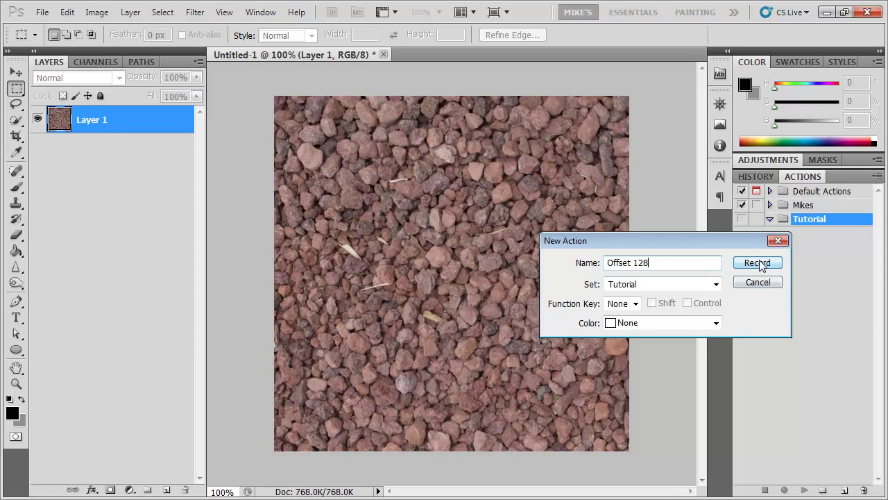
left_click(635, 303)
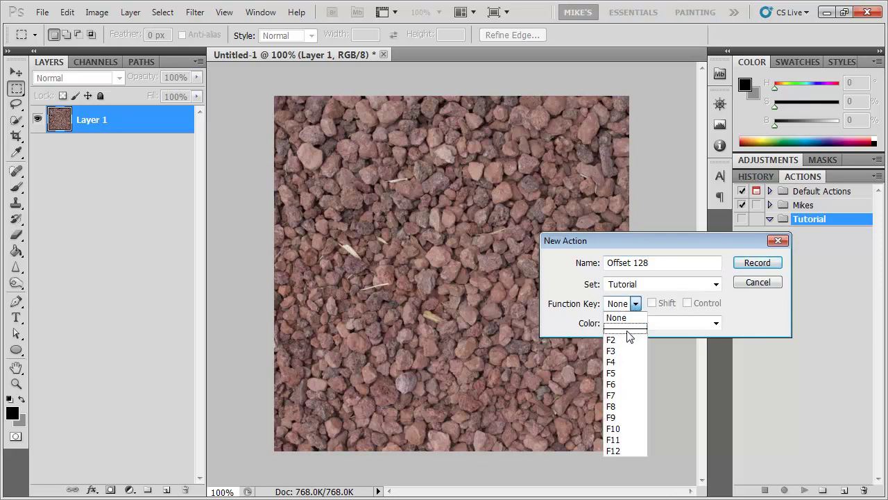
left_click(627, 429)
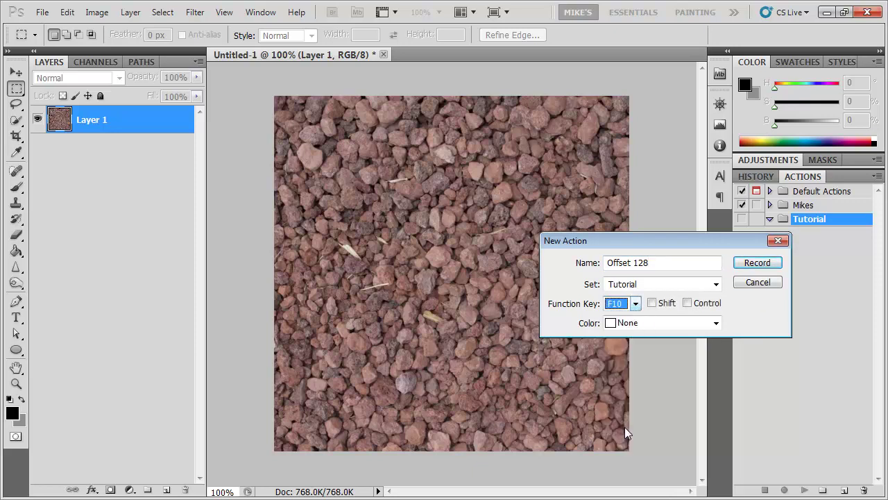
left_click(754, 264)
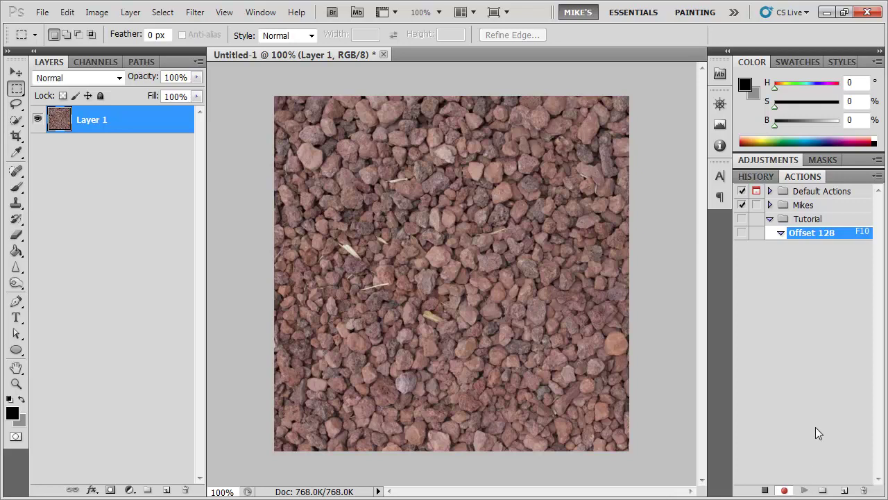
- Record the 128-pixel wrap-around Offset filter into Offset 128, then stop recording
left_click(195, 12)
mouse_move(250, 280)
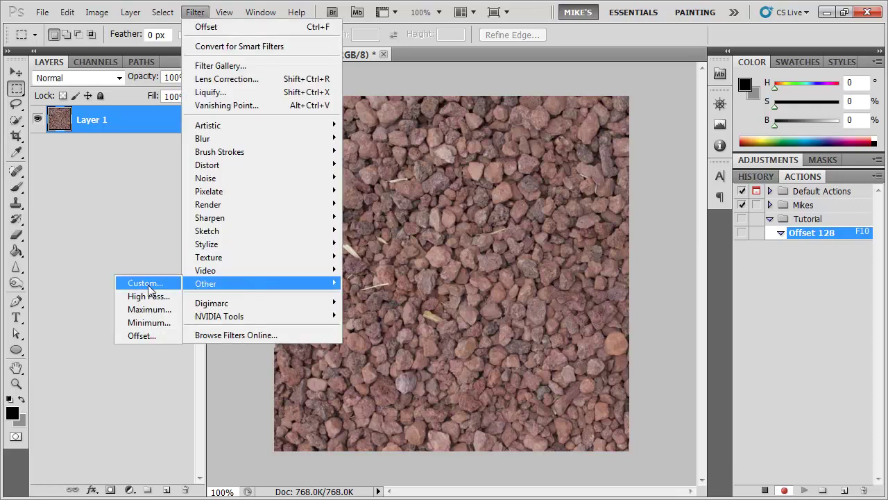
left_click(141, 336)
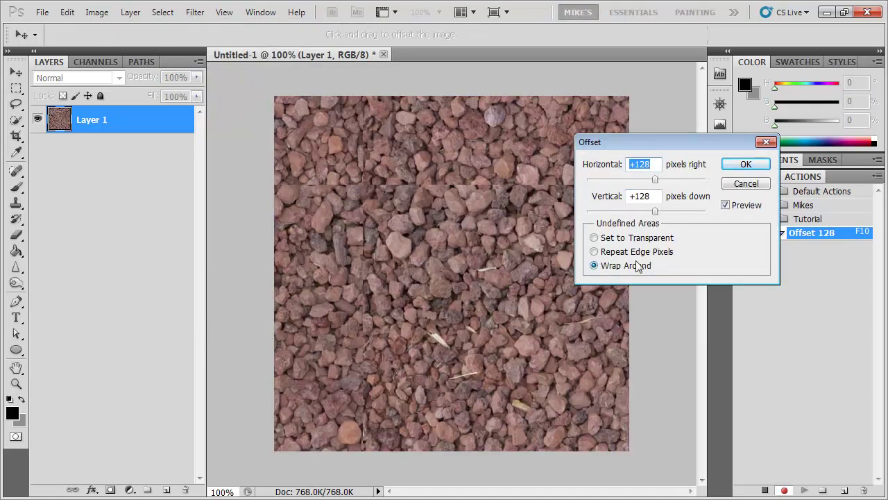
left_click(747, 165)
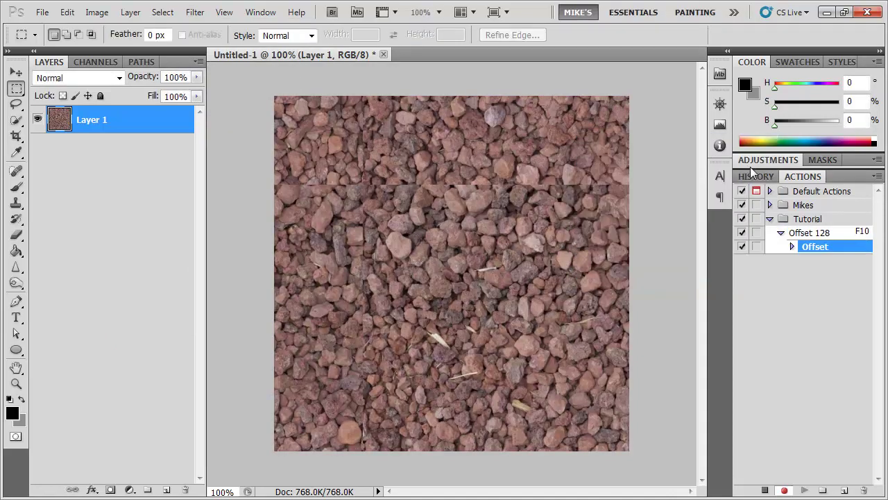
left_click(764, 491)
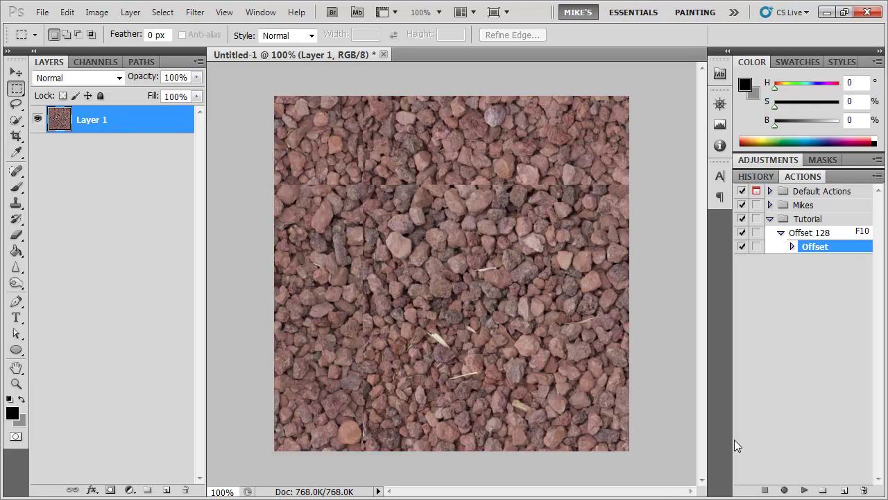
- Replay Offset 128 twice with F10, make its Offset step pause for settings, then cancel
key("F10")
key("F10")
key("F10")
key("F10")
key("F10")
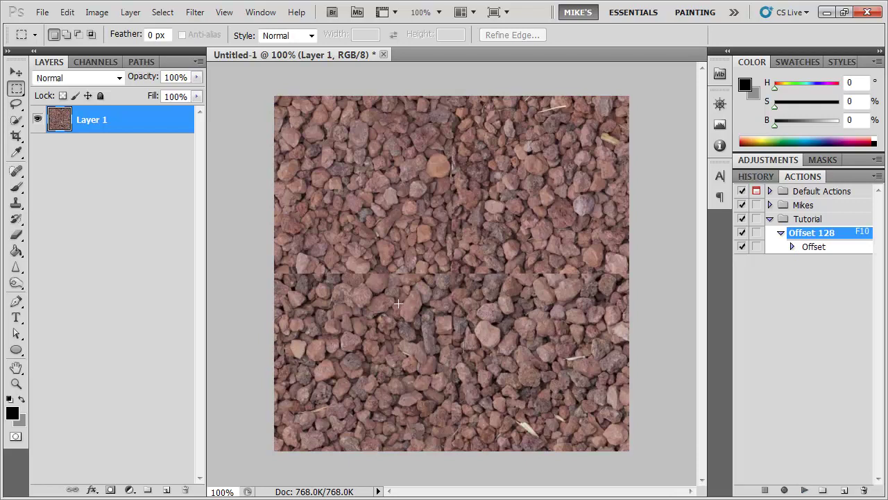
key("F10")
key("F10")
key("F10")
key("F10")
key("F10")
key("F10")
key("F10")
key("F10")
left_click(792, 248)
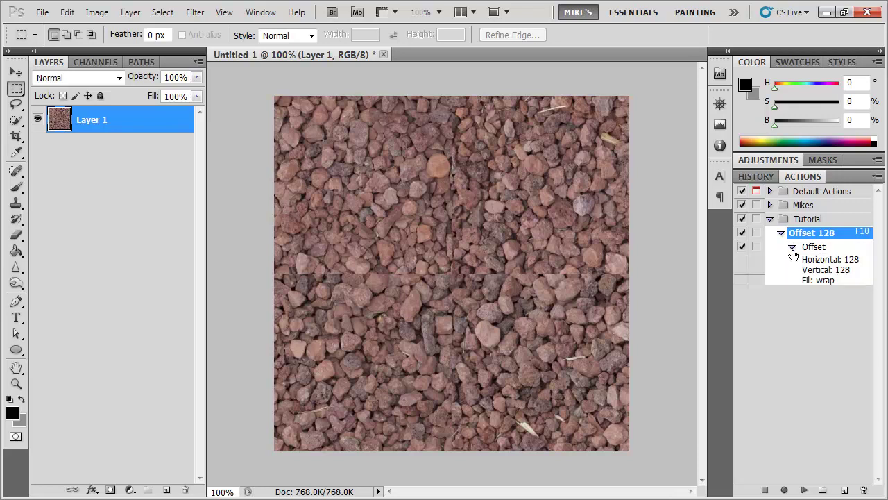
left_click(816, 253)
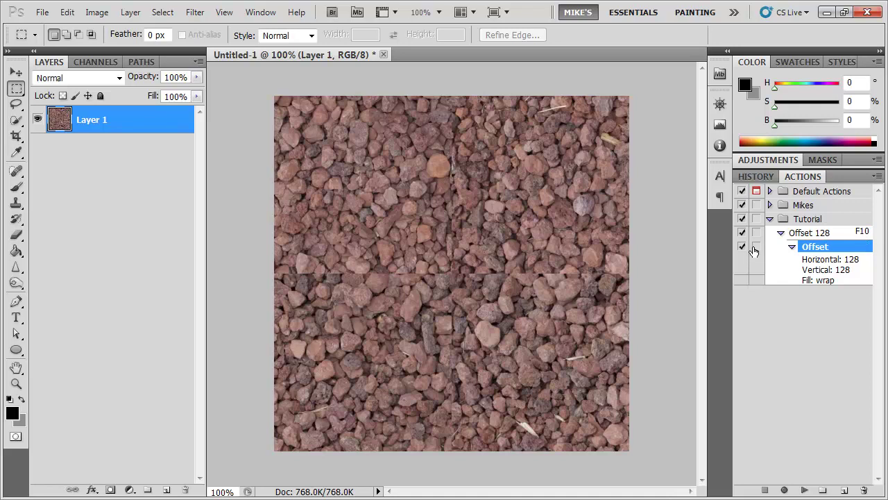
left_click(756, 248)
key("F10")
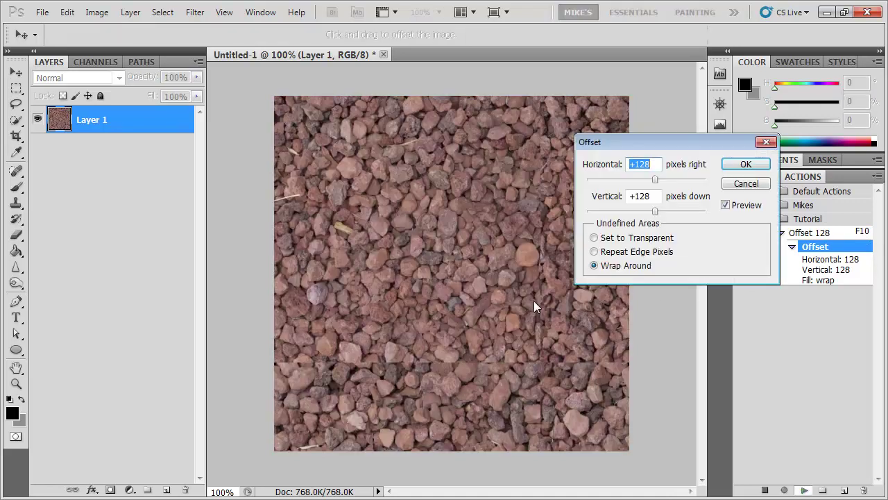
left_click(737, 184)
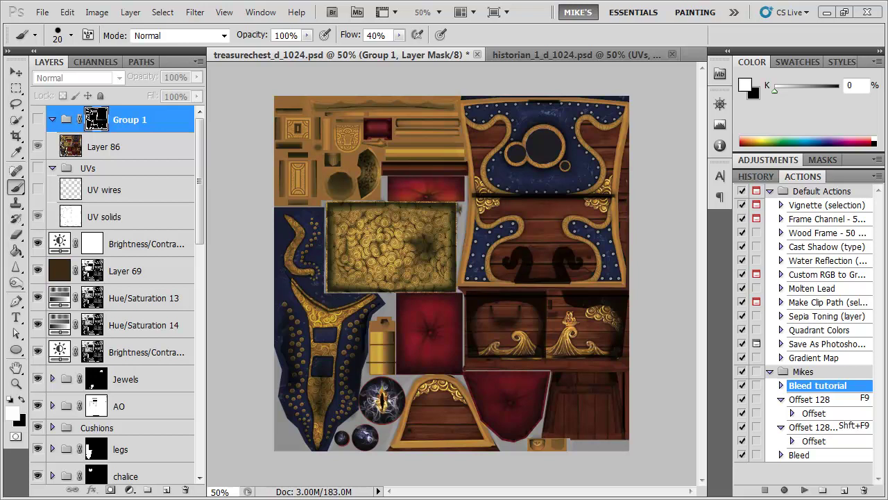
- Make the UVs group visible so white UV islands cover the chest texture
left_click(37, 169)
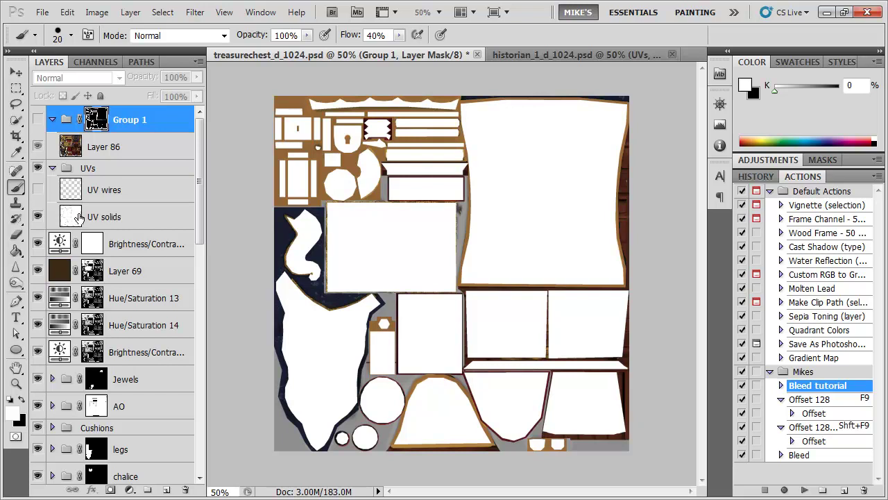
- Load the UV solids as a selection, hide the UVs group, and deselect
left_click(70, 217, "ctrl")
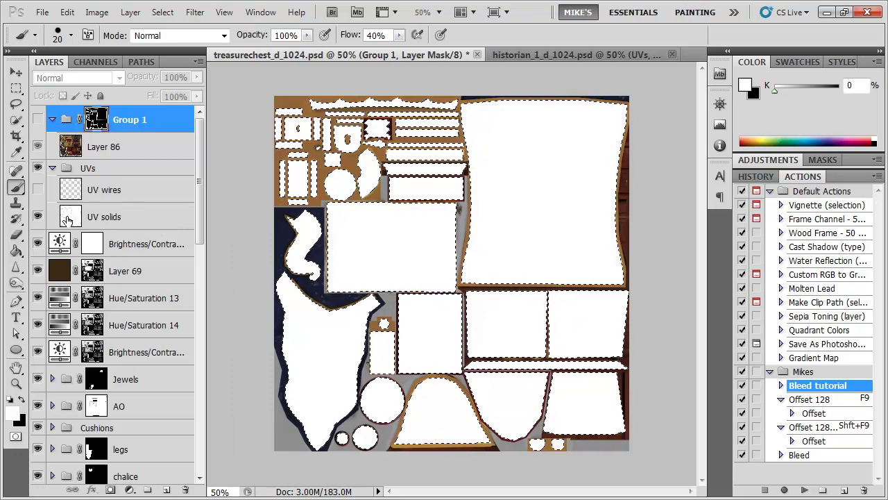
left_click(37, 168)
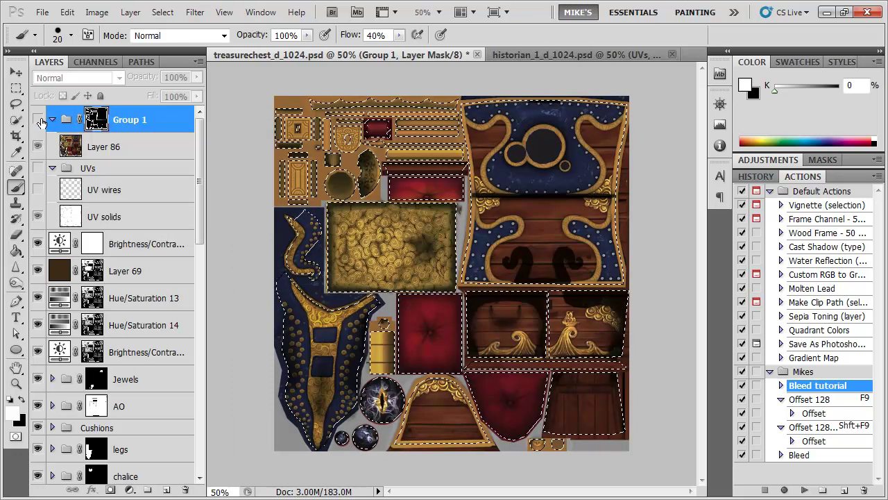
key("ctrl+d")
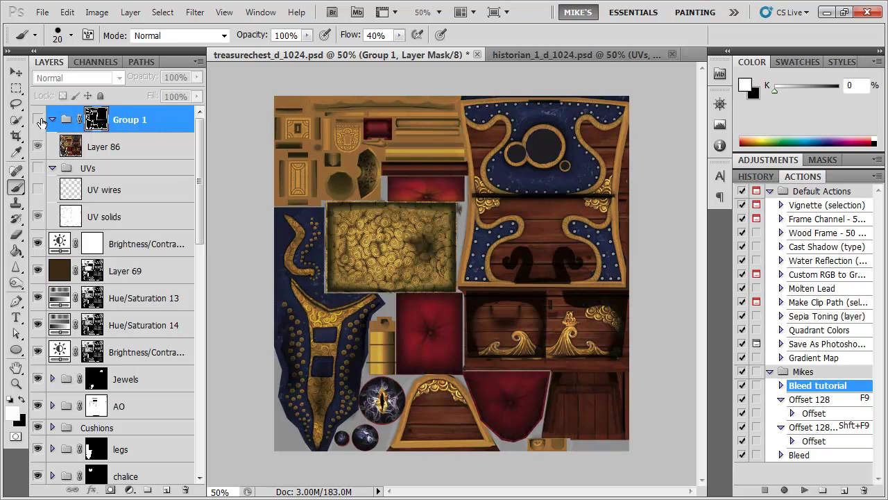
- Toggle Group 1's bleed on and off while zoomed on the coins and jewelled ornament
left_click(38, 119)
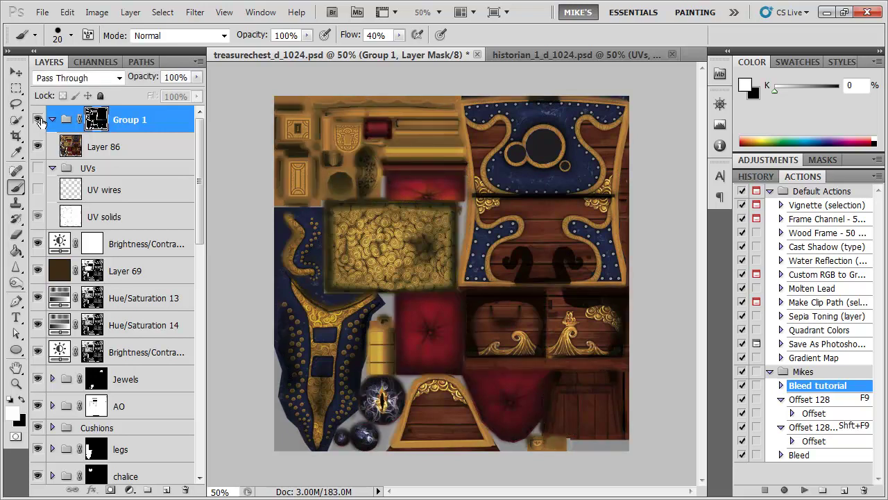
scroll(410, 210, "up", 4)
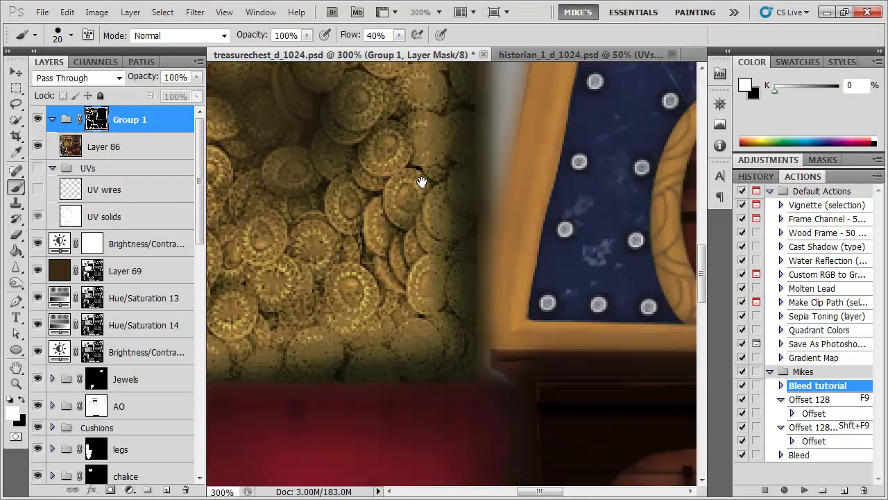
left_click_drag(416, 178, 426, 410)
left_click_drag(355, 217, 480, 333)
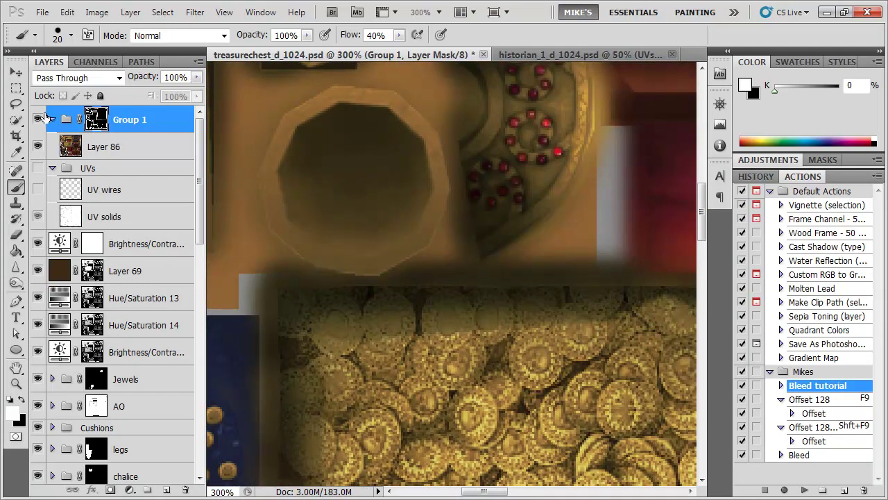
left_click(37, 120)
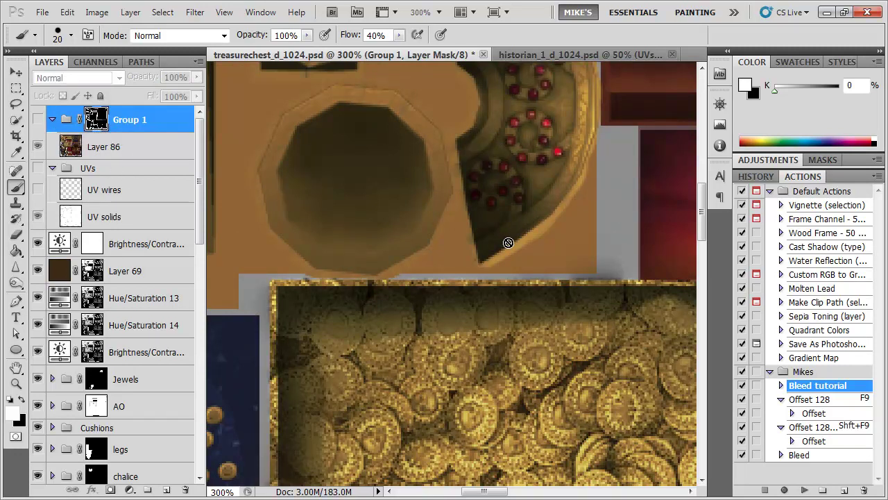
left_click(37, 121)
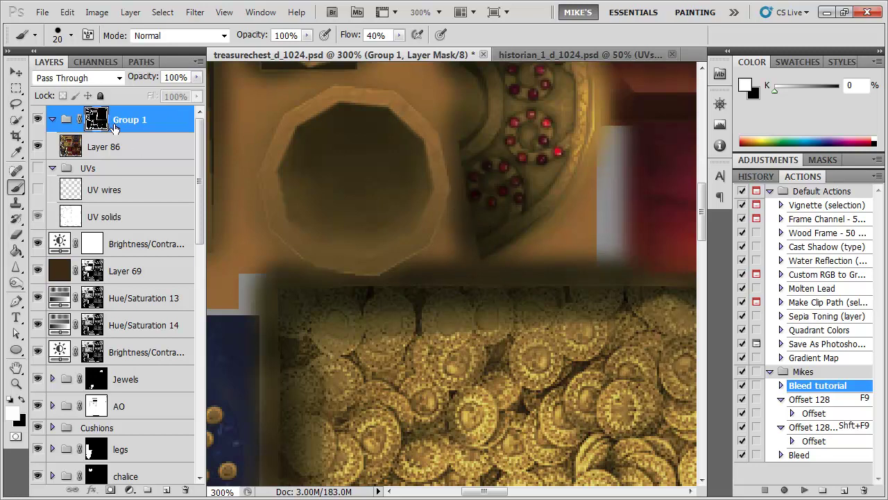
scroll(464, 306, "down", 5)
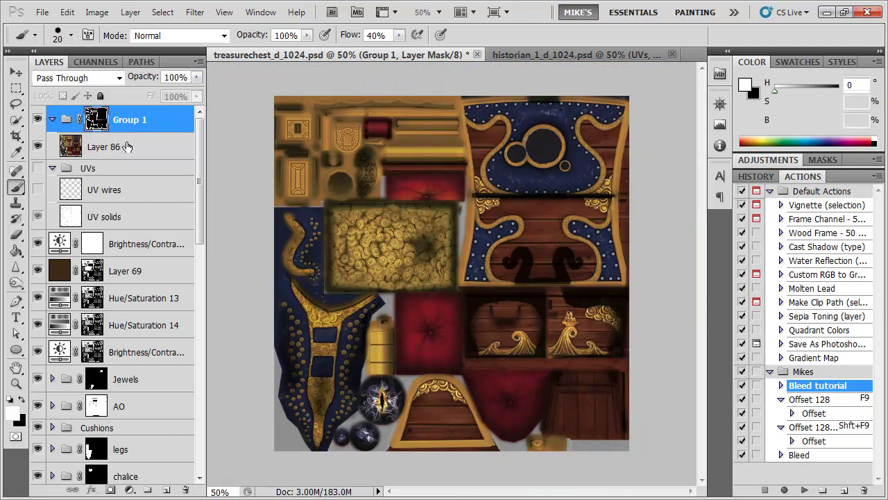
- Delete Group 1 together with Layer 86
left_click(139, 147, "shift")
right_click(143, 147)
left_click(192, 226)
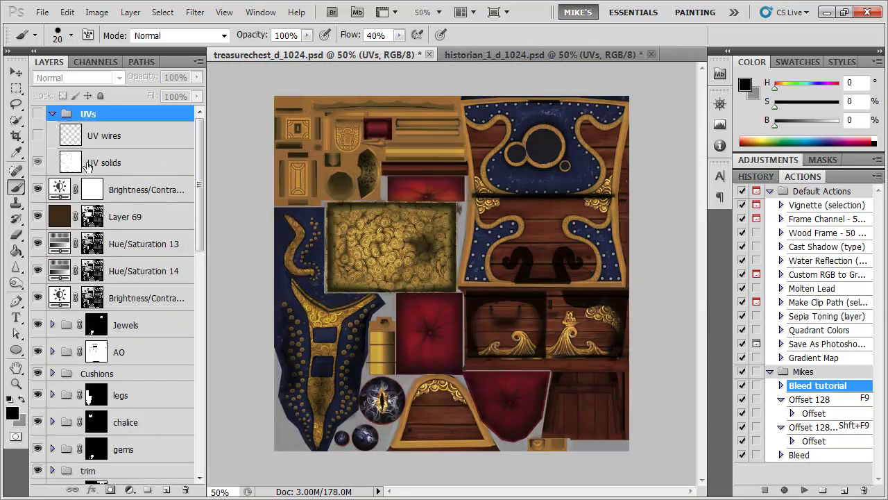
- Create an action named Bleed in the Mikes set, then stop recording right away
left_click(844, 490)
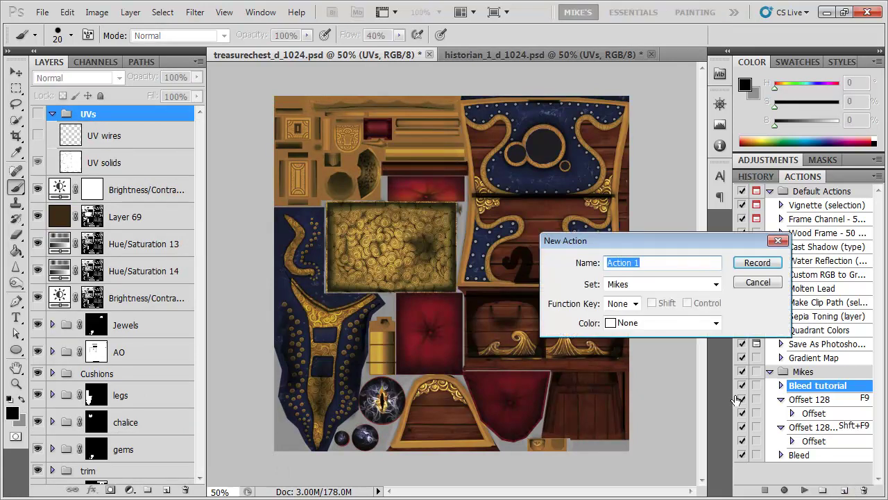
type("Bleed")
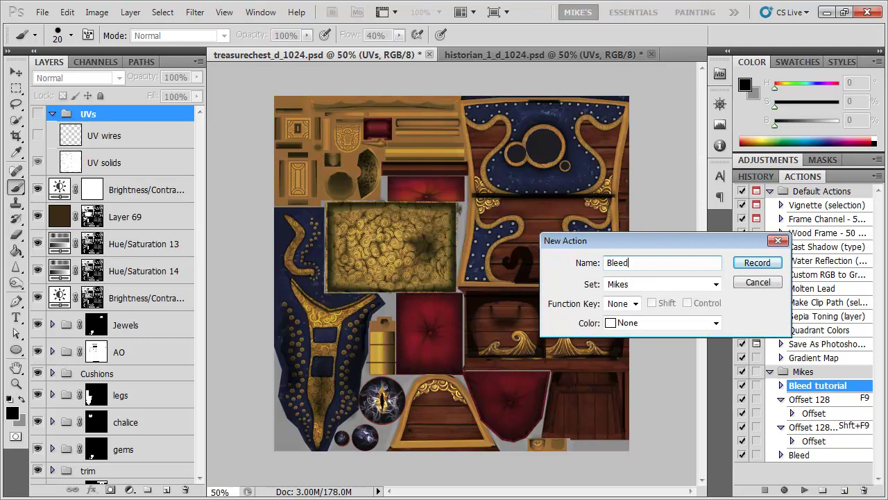
left_click(758, 264)
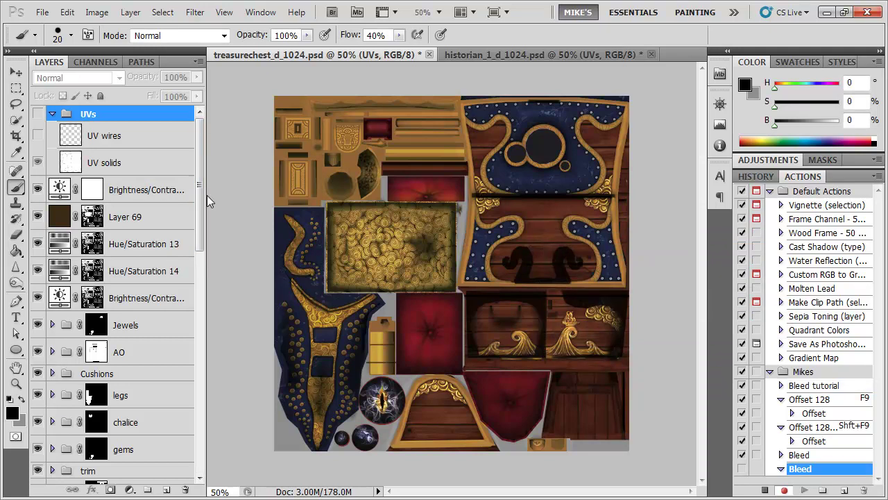
left_click(765, 490)
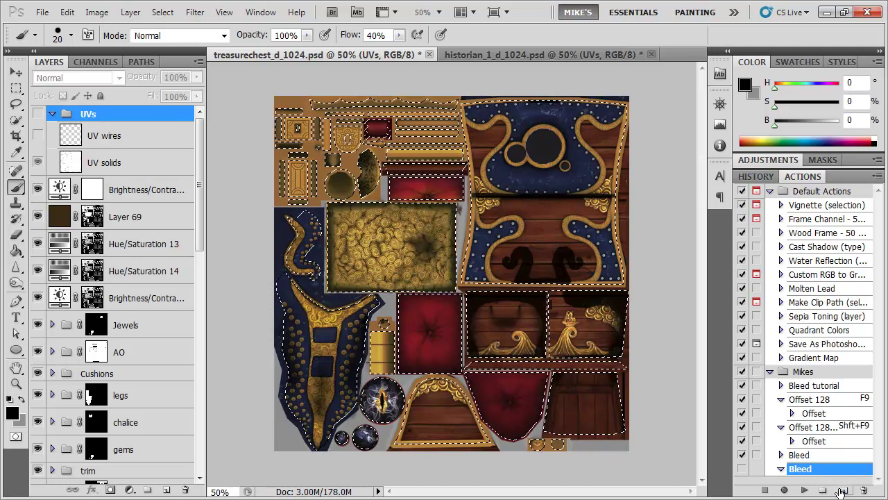
- Record Copy Merged, Make Group, Inverse, an added layer mask and Paste into Bleed
left_click(785, 492)
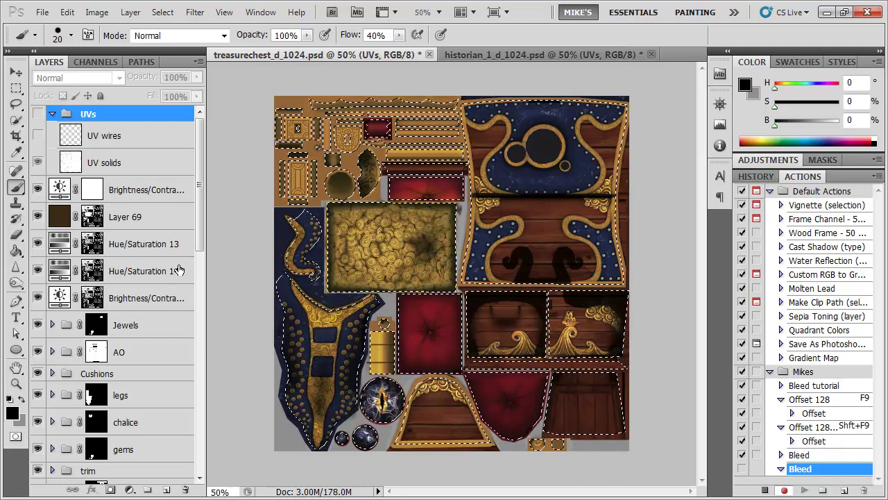
key("ctrl+shift+c")
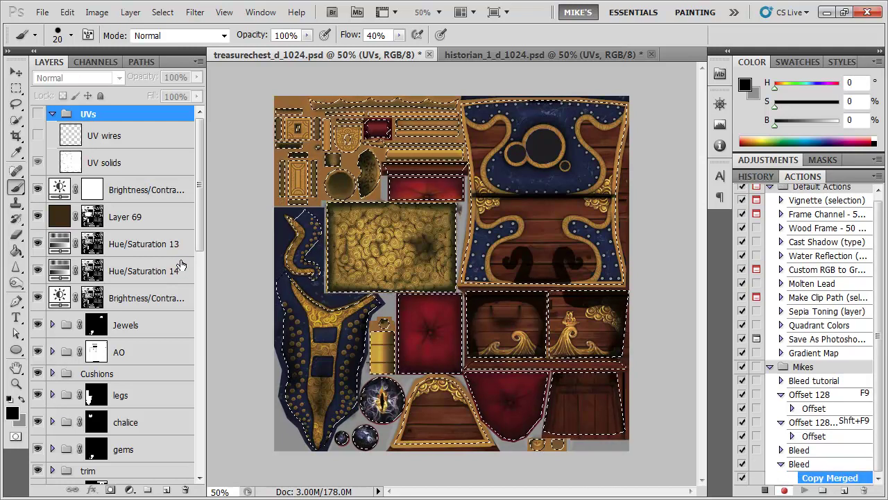
left_click(147, 489)
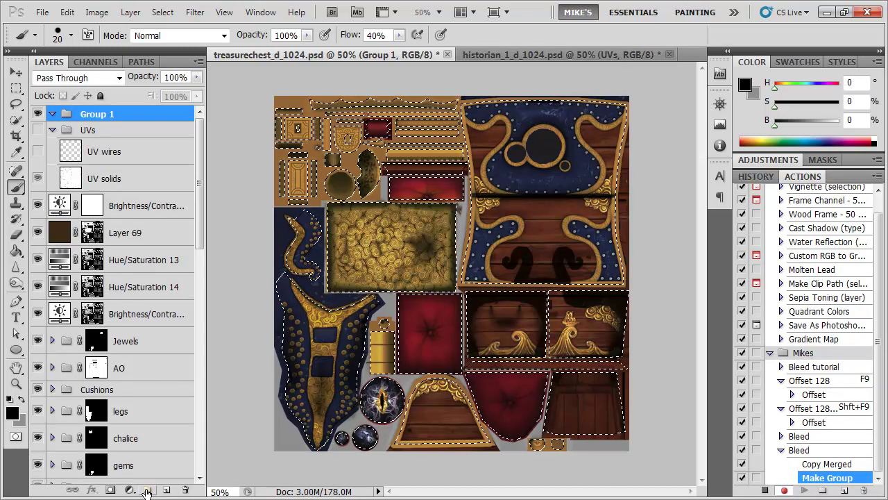
key("ctrl+shift+i")
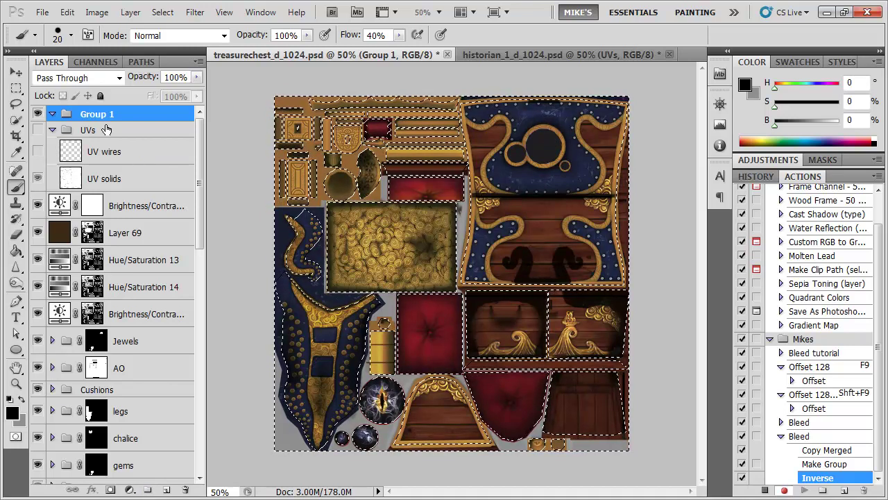
left_click(110, 490)
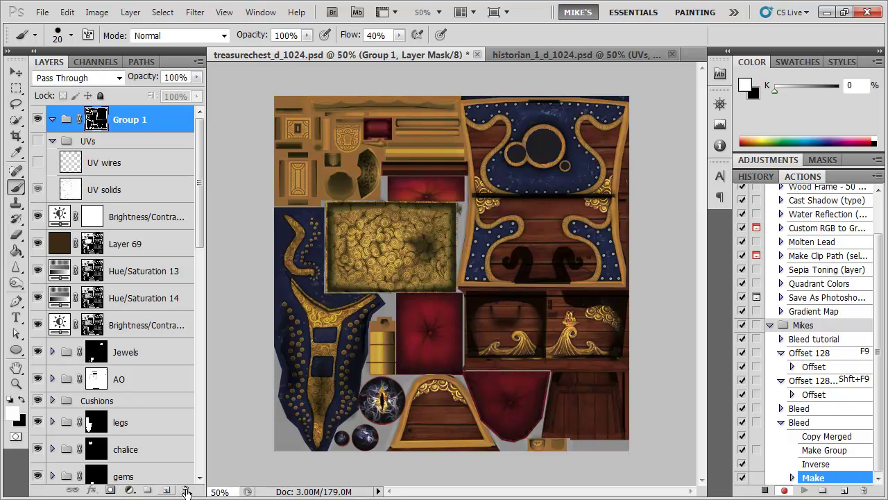
key("ctrl+v")
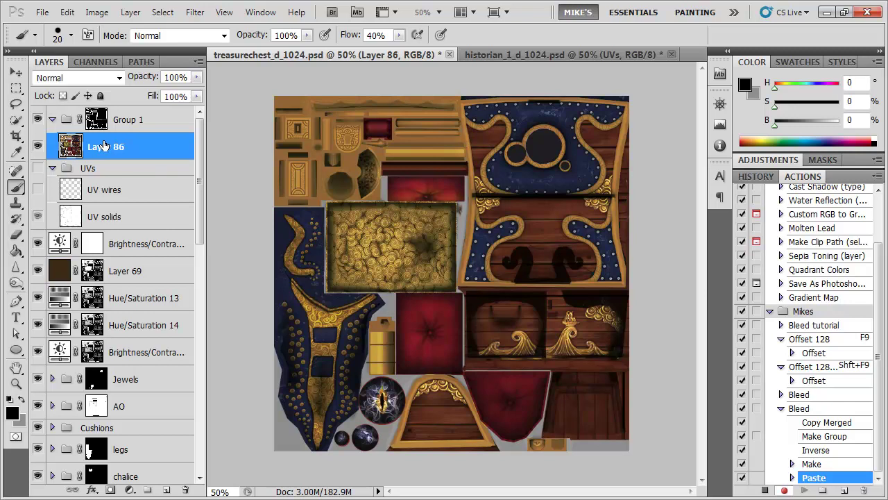
- Apply a 2 px Gaussian Blur to Layer 86, duplicate it, and merge the copies down
left_click(196, 15)
mouse_move(222, 137)
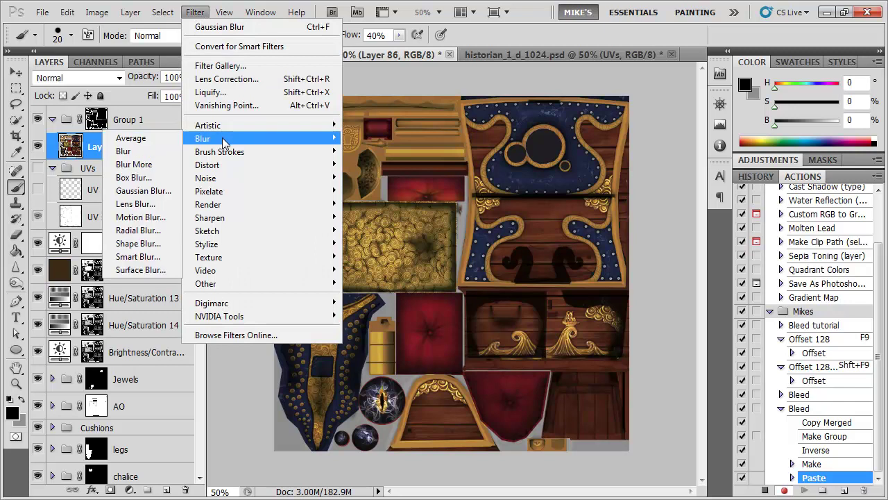
left_click(146, 193)
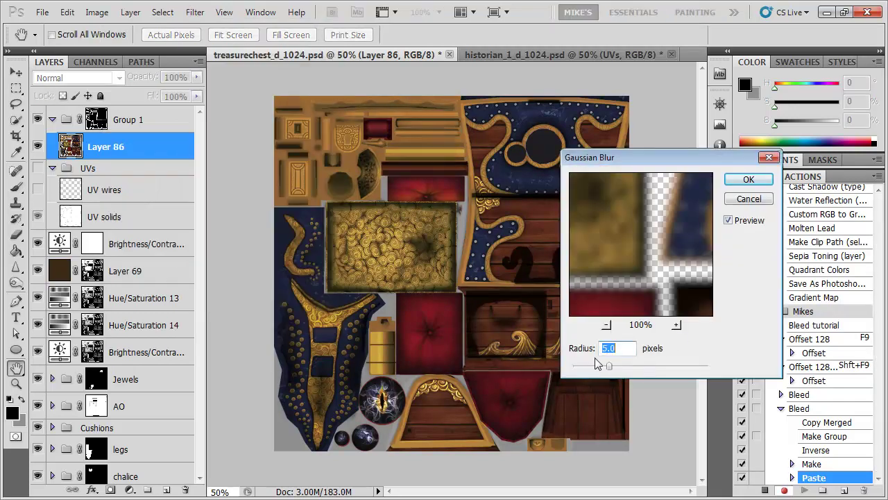
type("2")
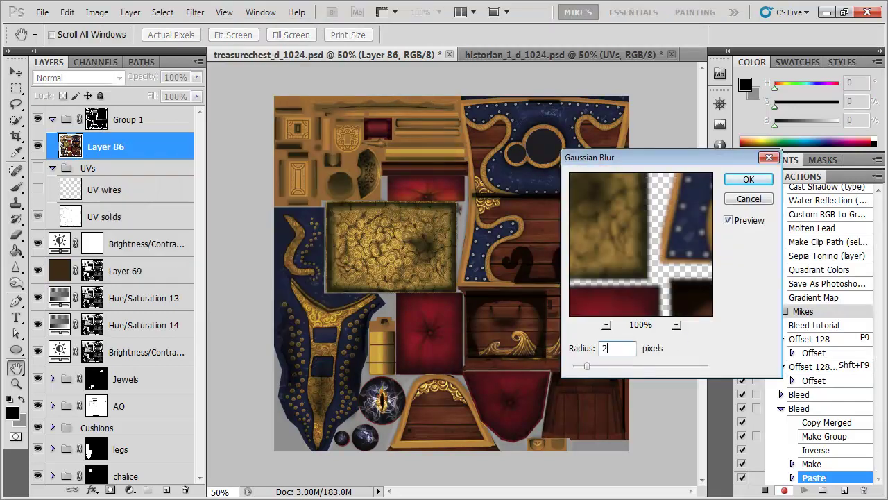
left_click(747, 182)
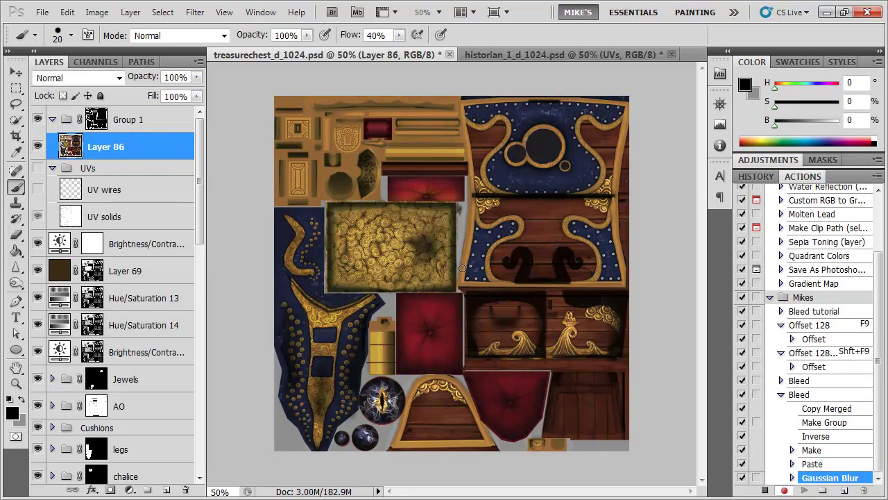
key("ctrl+j")
key("ctrl+j")
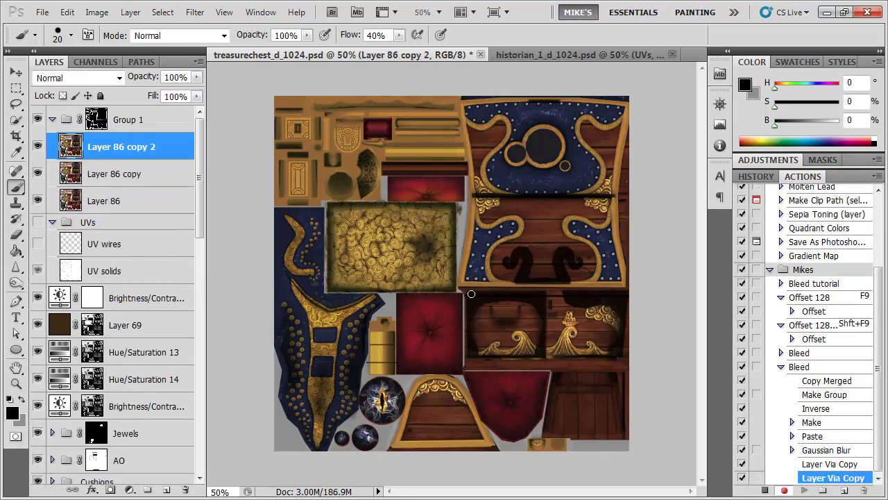
right_click(162, 154)
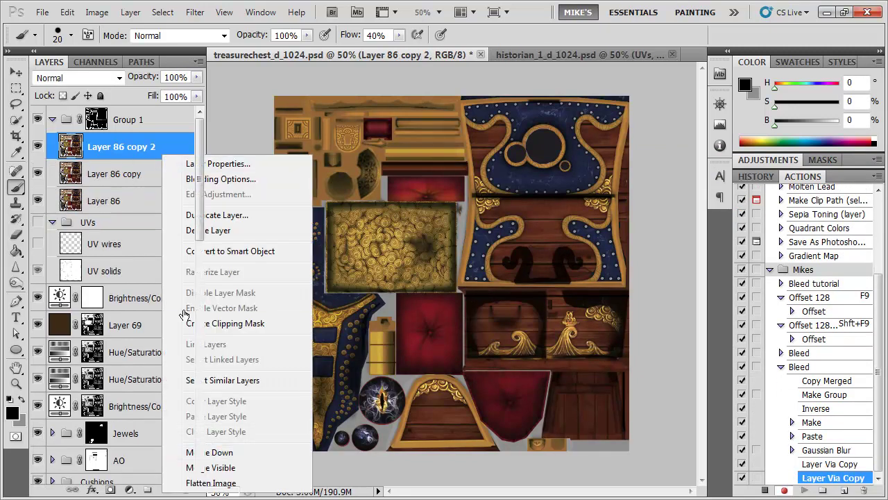
left_click(209, 452)
right_click(163, 150)
left_click(217, 450)
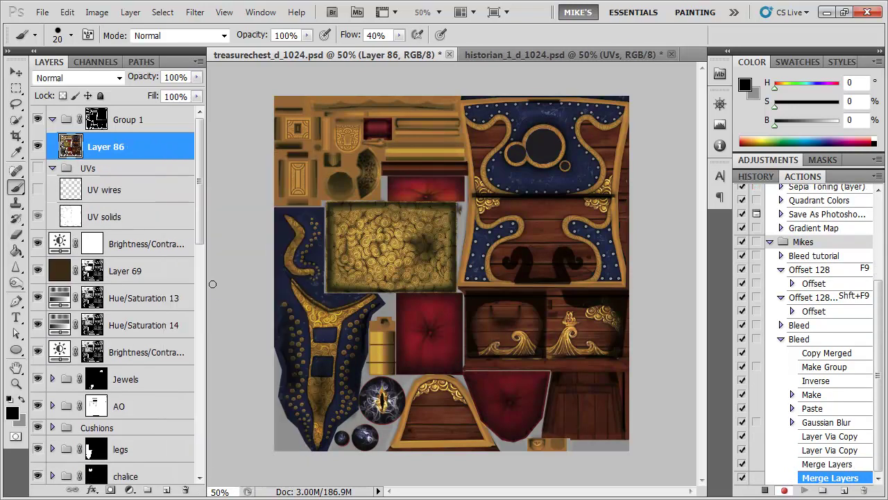
- Repeat with a 3.5 px Gaussian Blur, duplicating and merging the copies into Layer 86
left_click(192, 14)
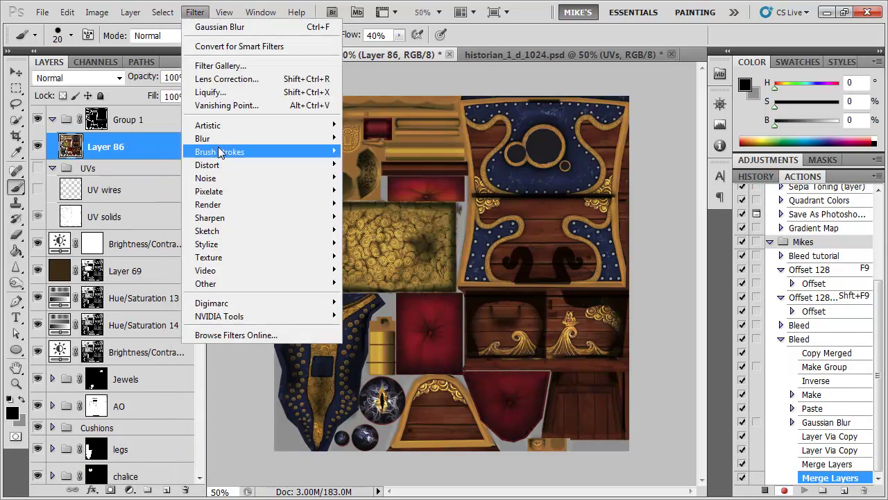
mouse_move(222, 147)
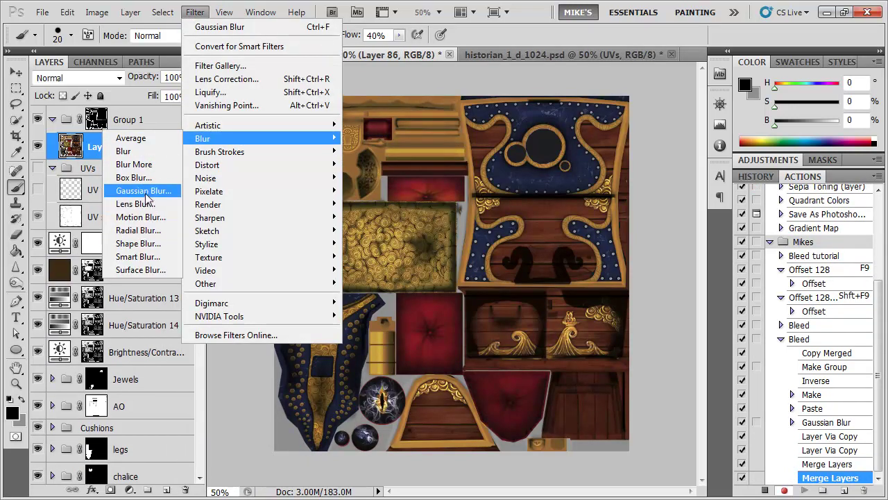
left_click(143, 190)
type("3")
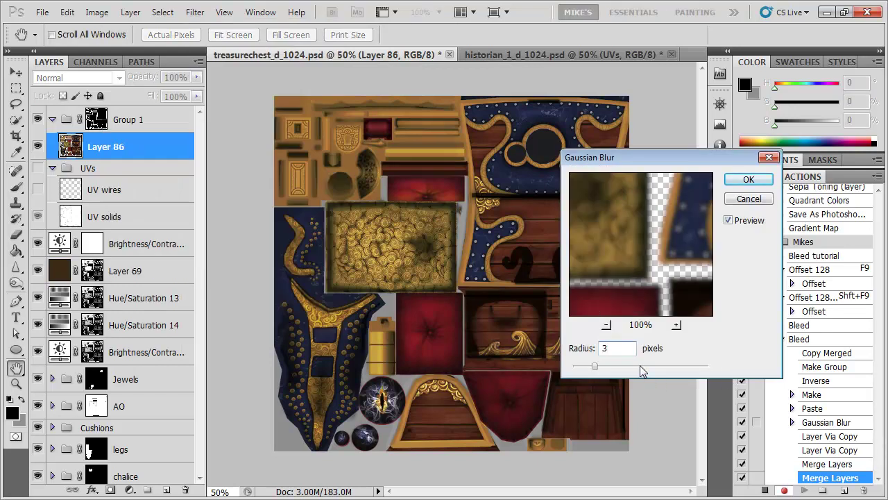
type(".5")
left_click(747, 179)
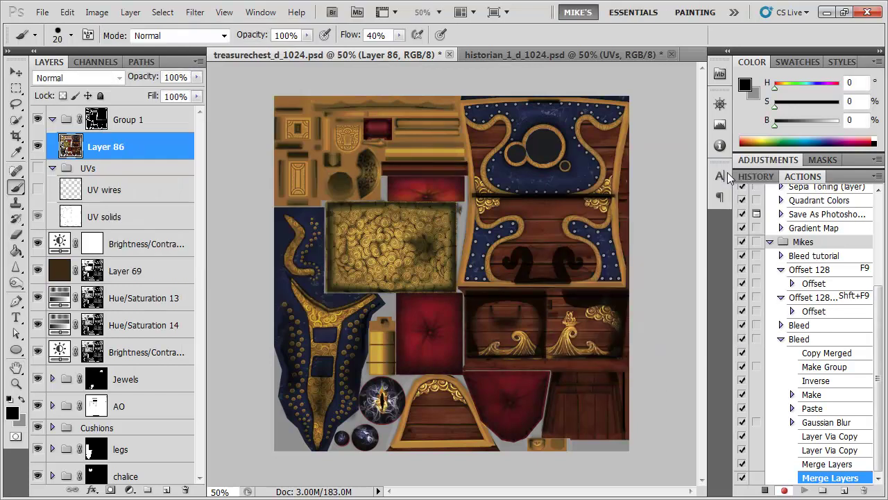
key("ctrl+j")
key("ctrl+j")
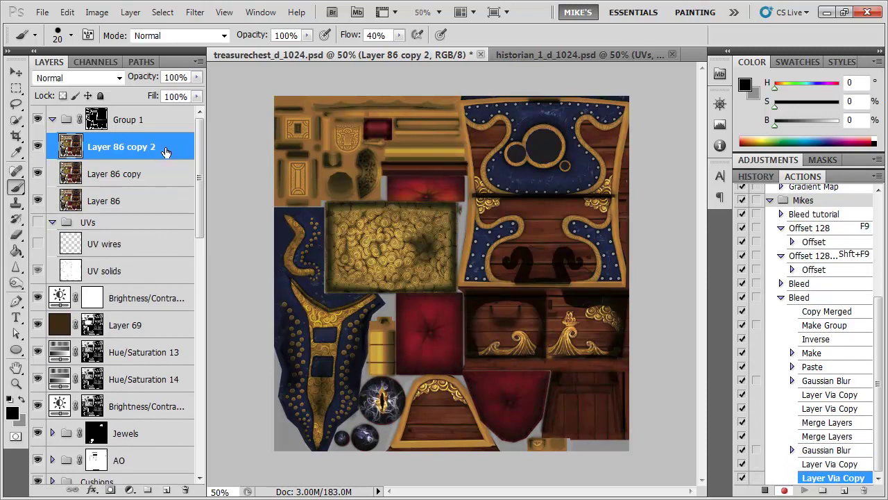
right_click(163, 148)
left_click(232, 448)
right_click(178, 149)
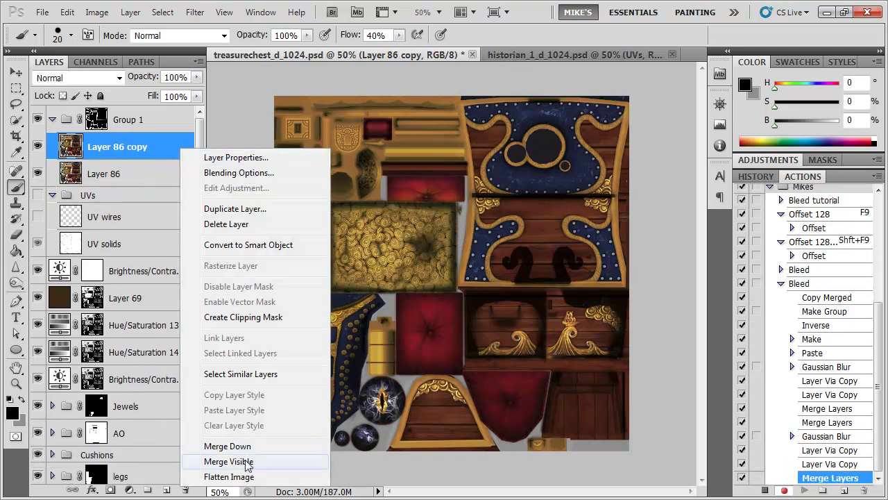
left_click(236, 447)
- Finish with a 5 px Gaussian Blur, duplicating and merging the copies into Layer 86
left_click(195, 12)
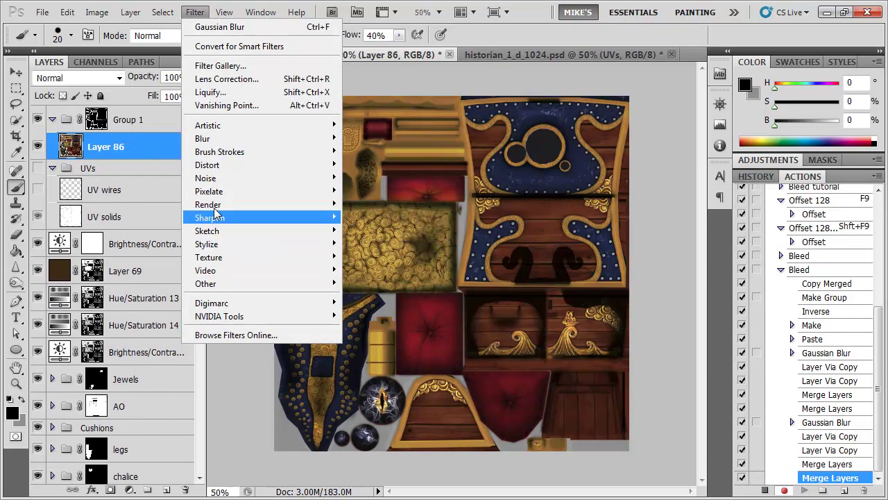
mouse_move(203, 138)
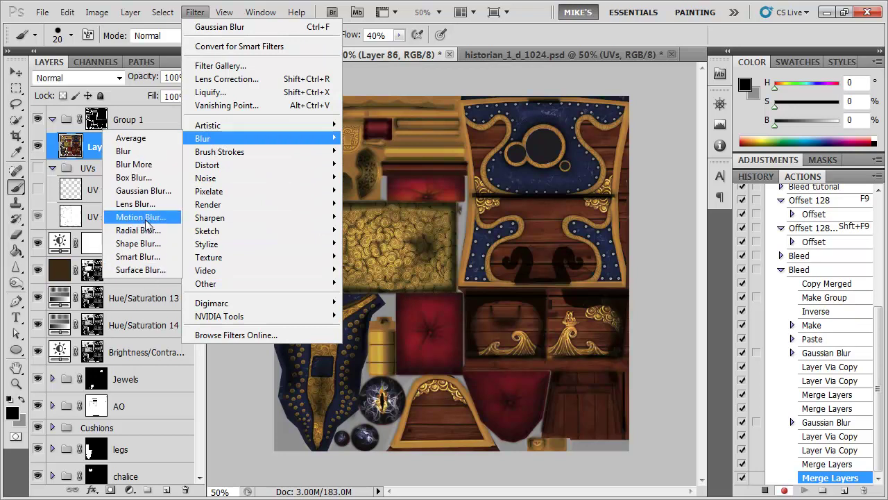
left_click(151, 191)
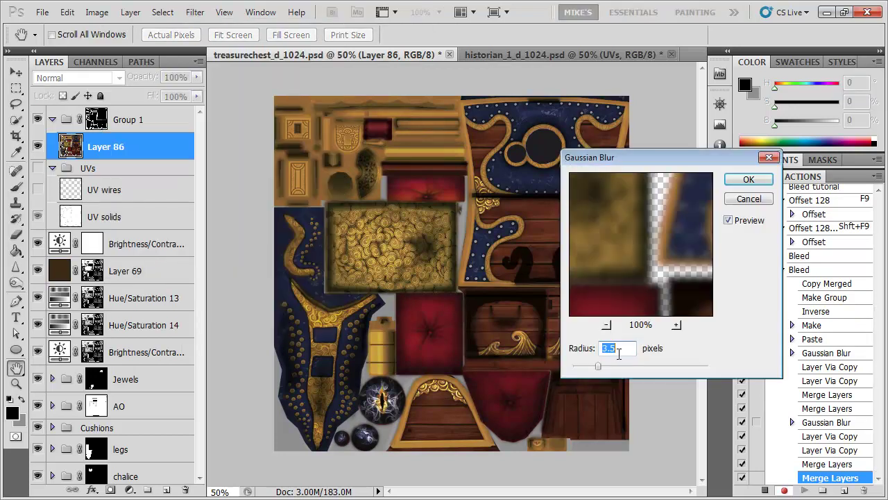
left_click(749, 179)
key("ctrl+j")
key("ctrl+j")
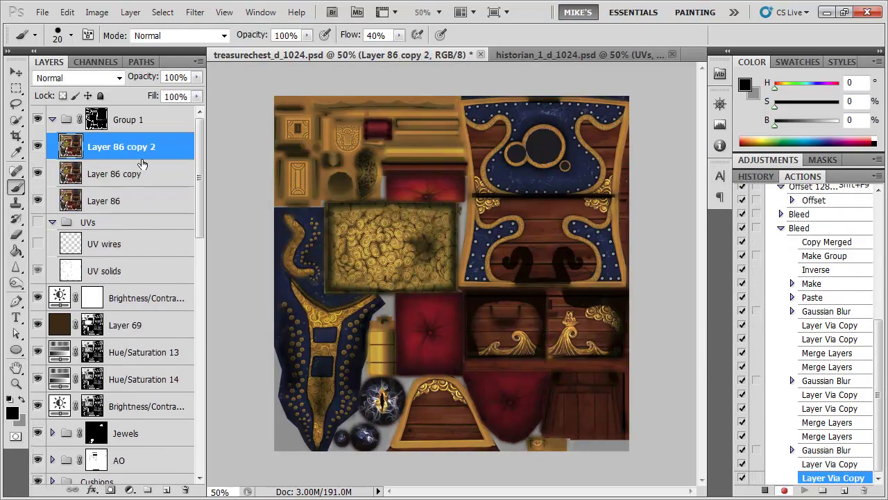
right_click(157, 150)
left_click(208, 450)
right_click(174, 160)
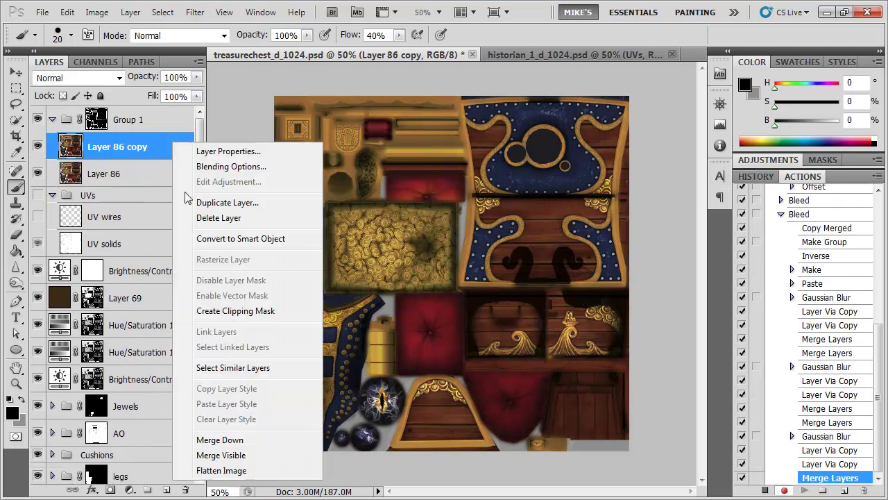
left_click(229, 439)
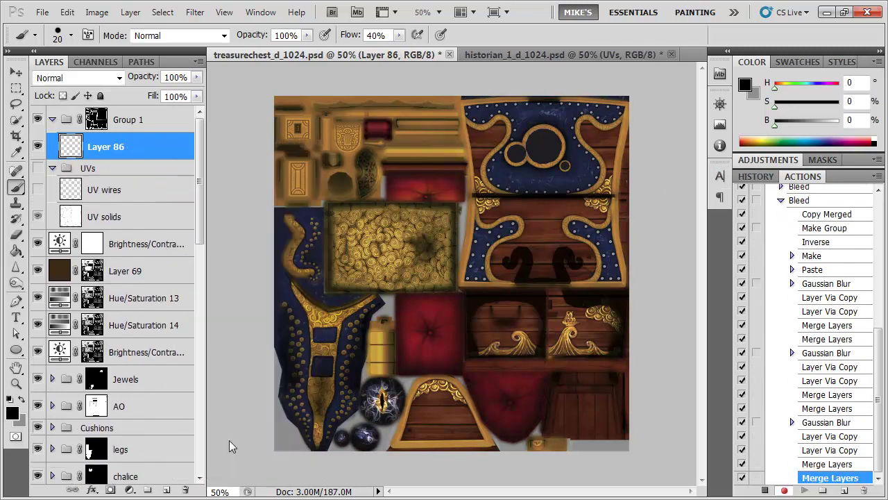
- Stop recording Bleed and zoom to 300% on the jeweled piece's blurred edges
left_click(766, 490)
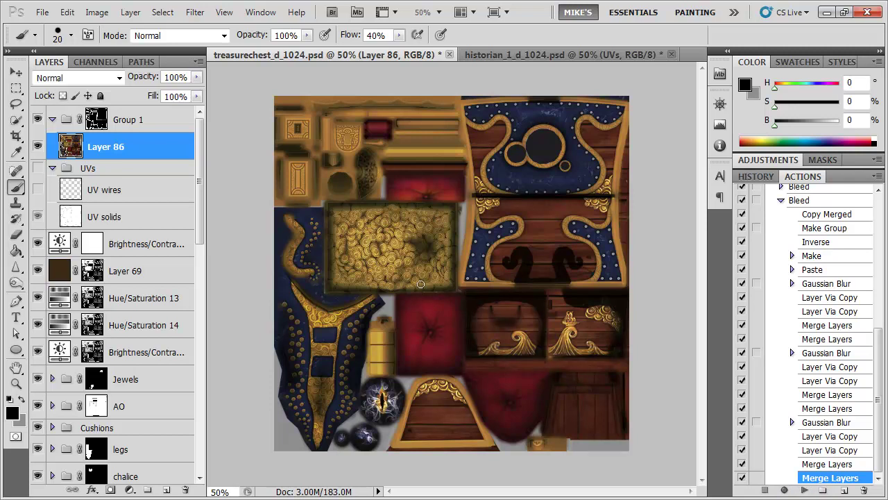
left_click(406, 253, "ctrl")
left_click_drag(389, 207, 464, 295)
left_click(436, 312, "ctrl")
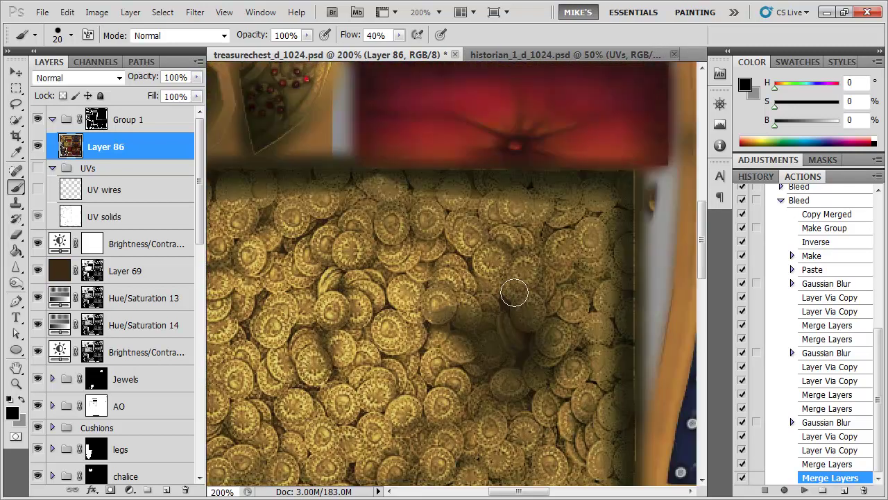
left_click_drag(535, 293, 442, 259)
left_click(467, 246, "ctrl")
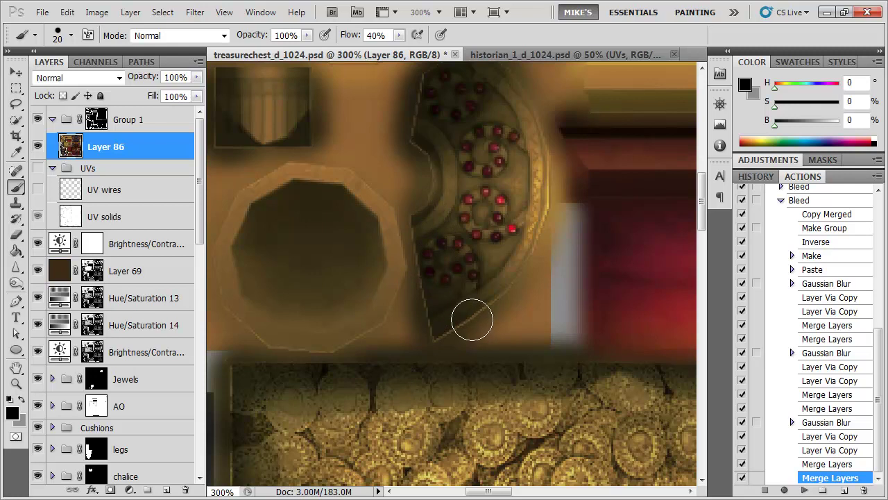
- Load a selection from Group 1's mask and choose Select > Modify > Expand
left_click(97, 121)
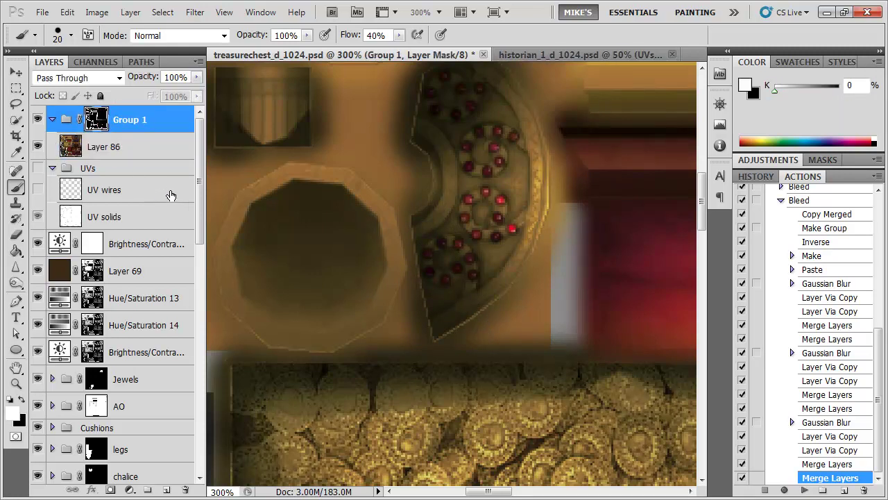
left_click(96, 121, "ctrl")
left_click(194, 12)
mouse_move(163, 12)
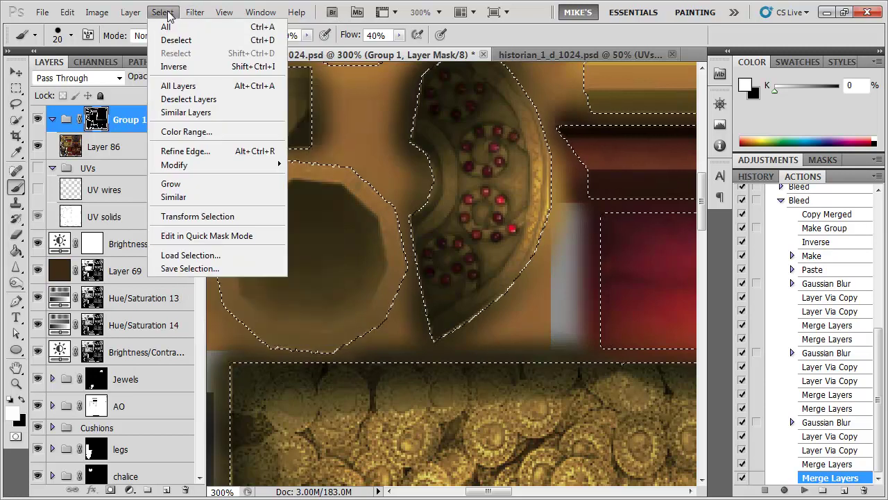
mouse_move(188, 166)
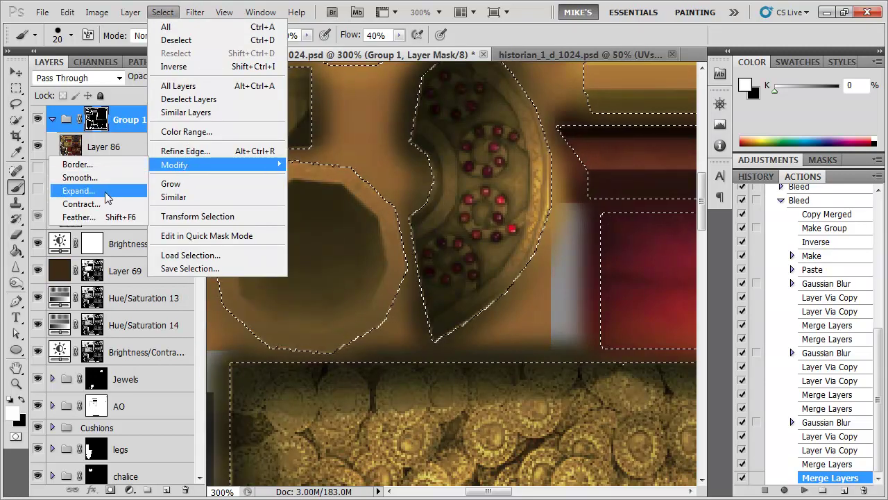
left_click(69, 188)
- Expand the selection by 1 pixel, deselect, and shrink the brush to size 8
left_click(714, 277)
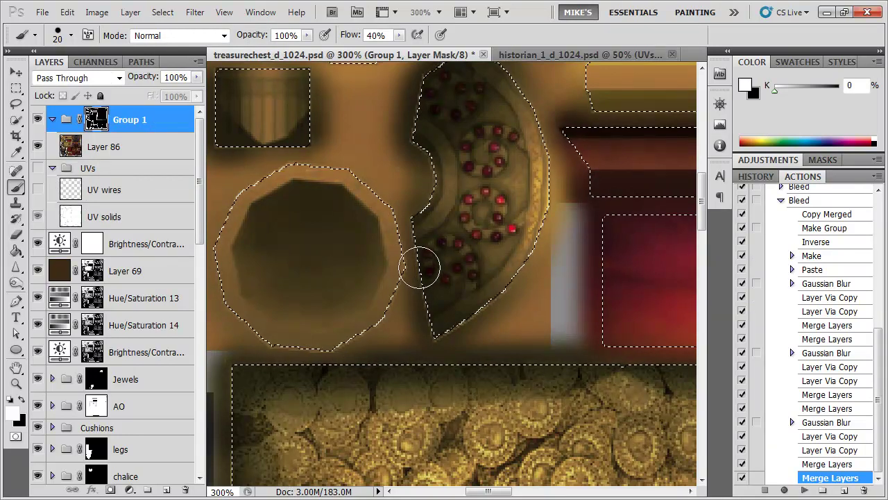
key("ctrl+d")
key("bracketleft")
key("bracketleft")
key("bracketleft")
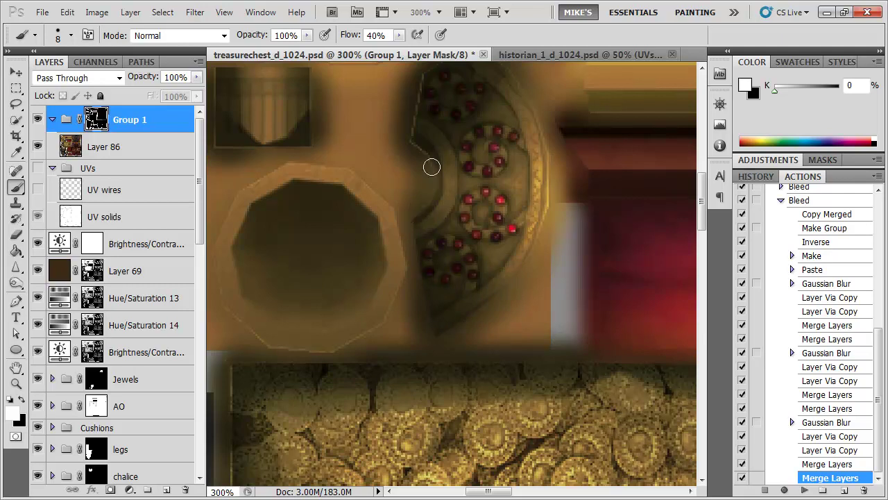
- Pan the 300% view over the jeweled top and coin pile to check the bled edges
left_click_drag(425, 148, 447, 245)
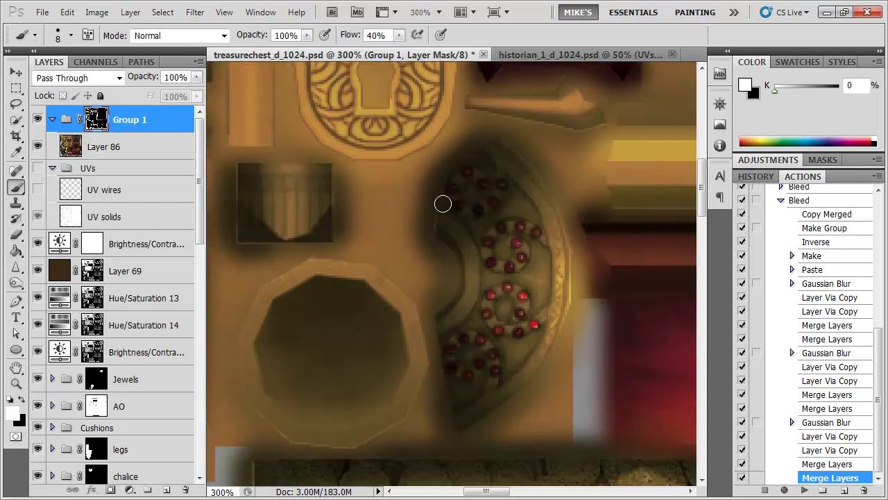
left_click_drag(571, 319, 571, 74)
left_click_drag(532, 240, 563, 227)
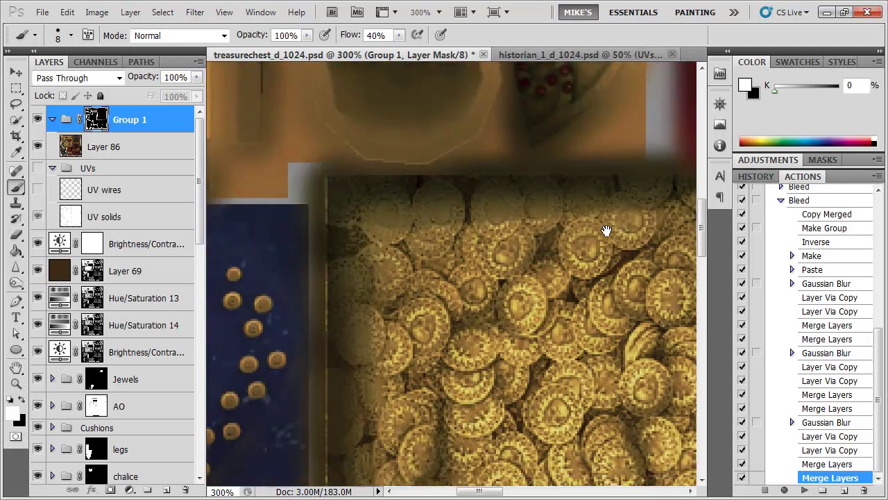
scroll(347, 229, "down", 3)
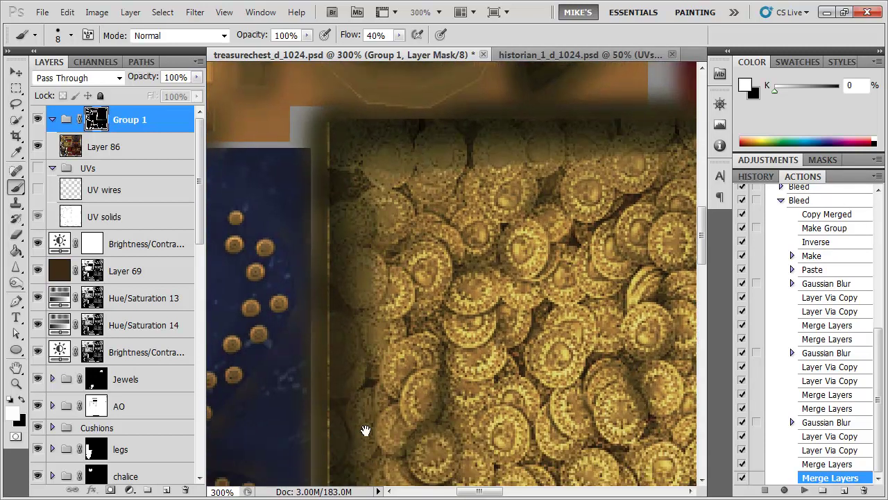
scroll(361, 358, "down", 2)
scroll(339, 428, "right", 3)
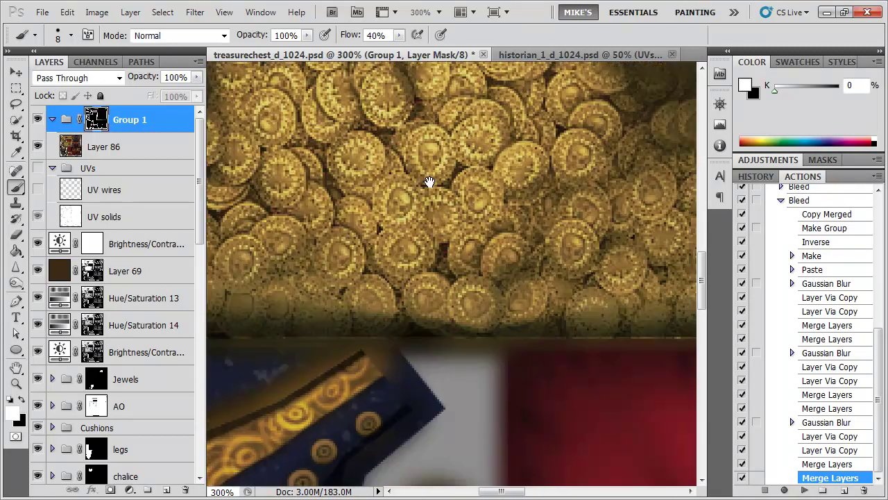
scroll(632, 337, "right", 4)
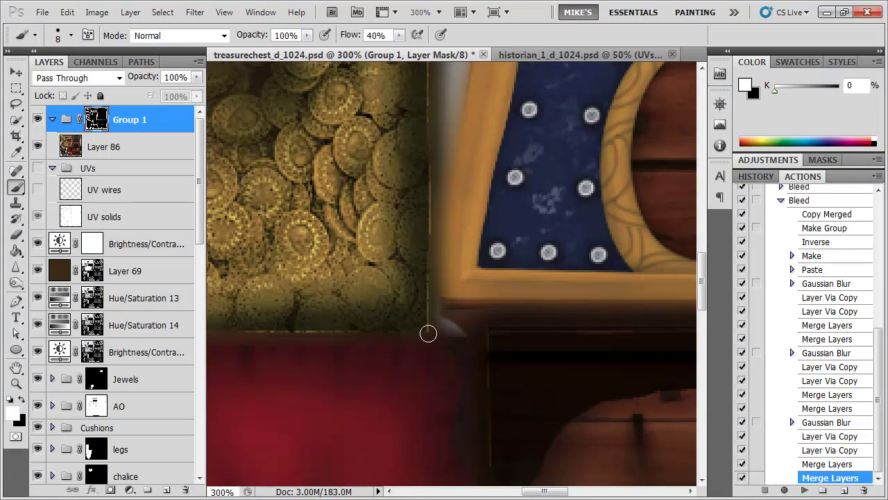
scroll(428, 334, "up", 3)
scroll(424, 414, "up", 3)
- Inspect the red area, jewelled top, octagon, blue area and keyhole plate edges
left_click_drag(471, 174, 543, 275)
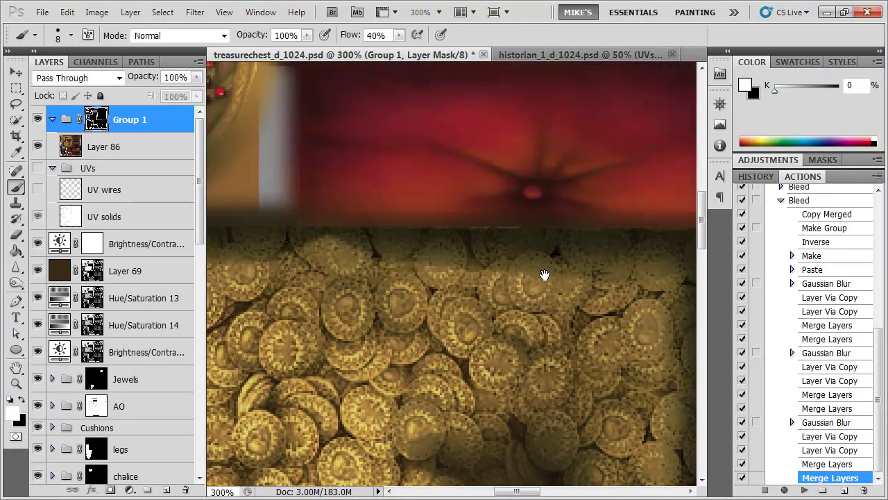
left_click_drag(292, 243, 573, 250)
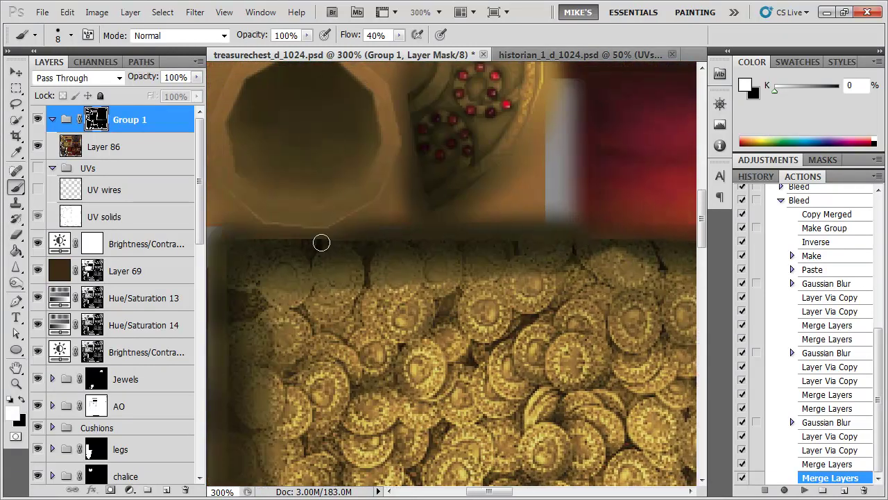
left_click_drag(300, 243, 417, 285)
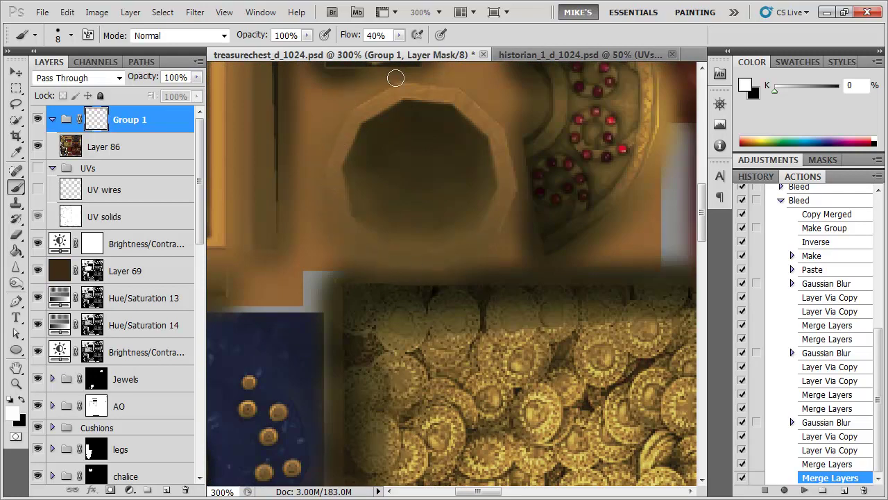
left_click_drag(455, 144, 420, 367)
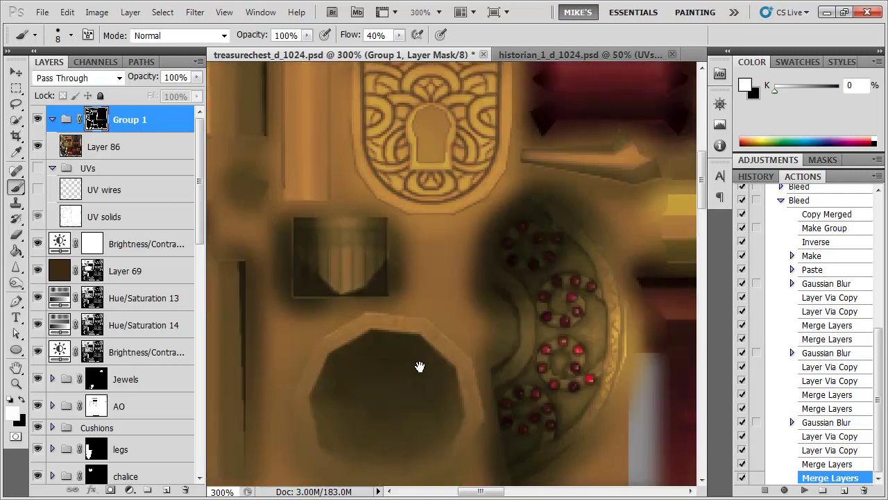
- Zoom out to the whole chest texture, then switch to historian_1_d_1024.psd
key("ctrl+minus")
key("ctrl+minus")
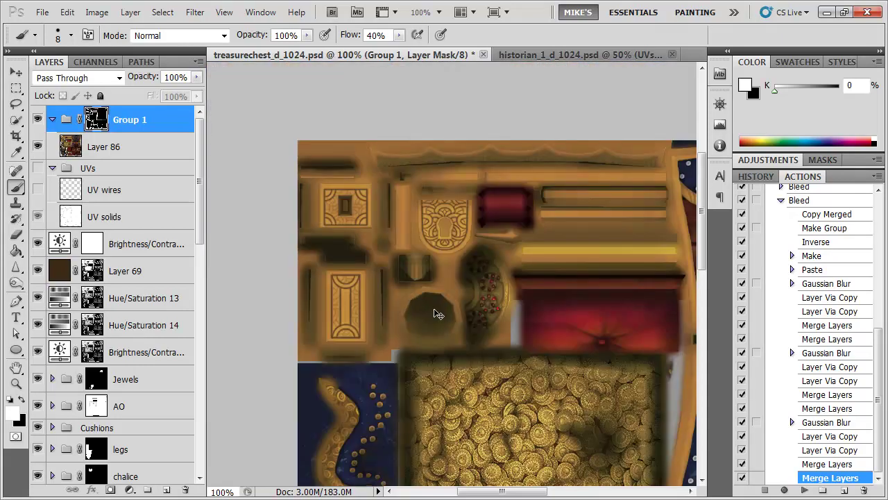
key("ctrl+minus")
left_click_drag(516, 311, 396, 221)
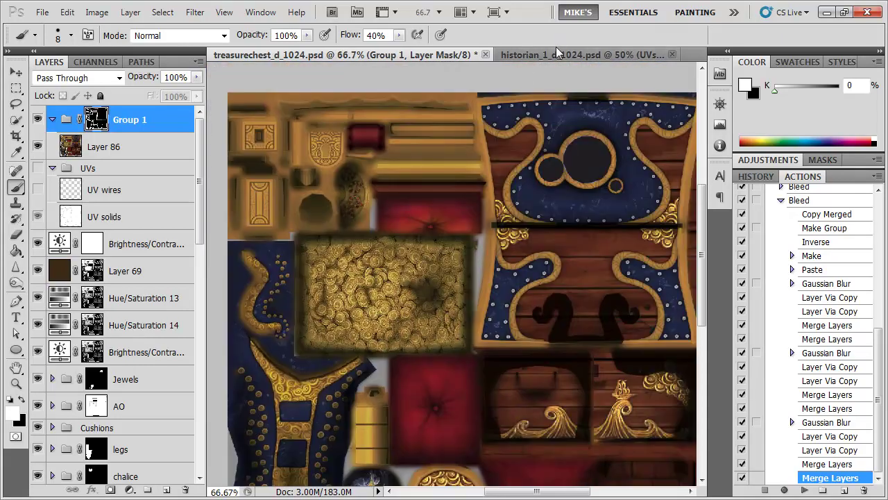
left_click(556, 52)
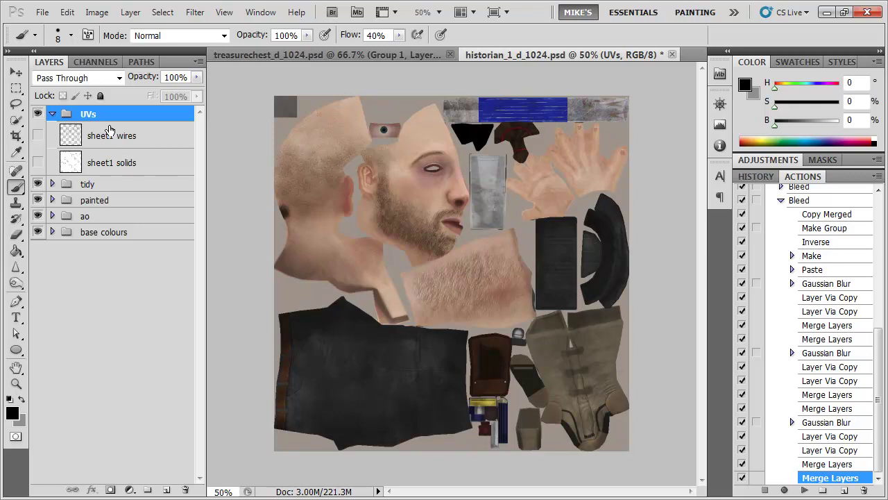
- Load the sheet1 solids UV islands as a selection and play the Mikes set's Bleed action
left_click(73, 164, "ctrl")
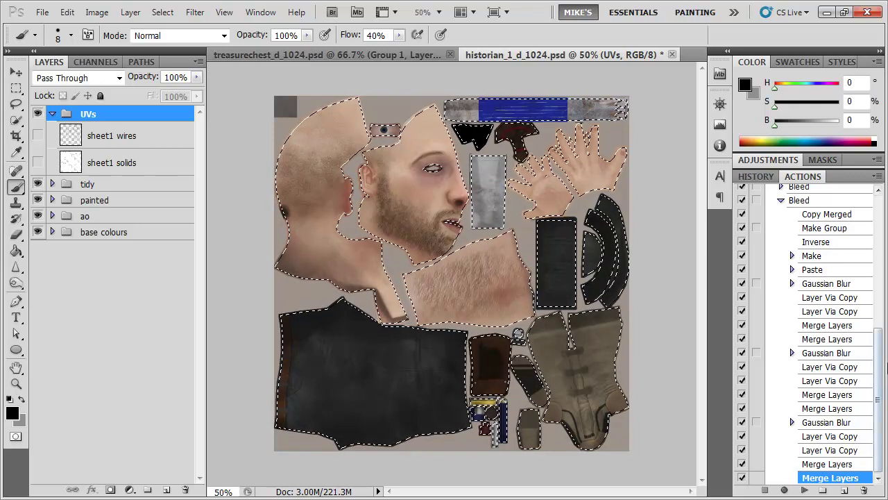
scroll(862, 317, "up", 3)
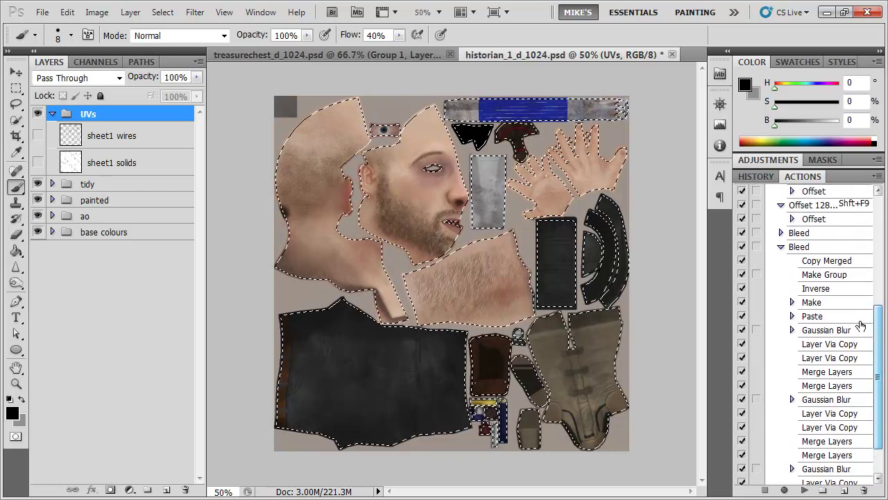
left_click(805, 247)
left_click(780, 246)
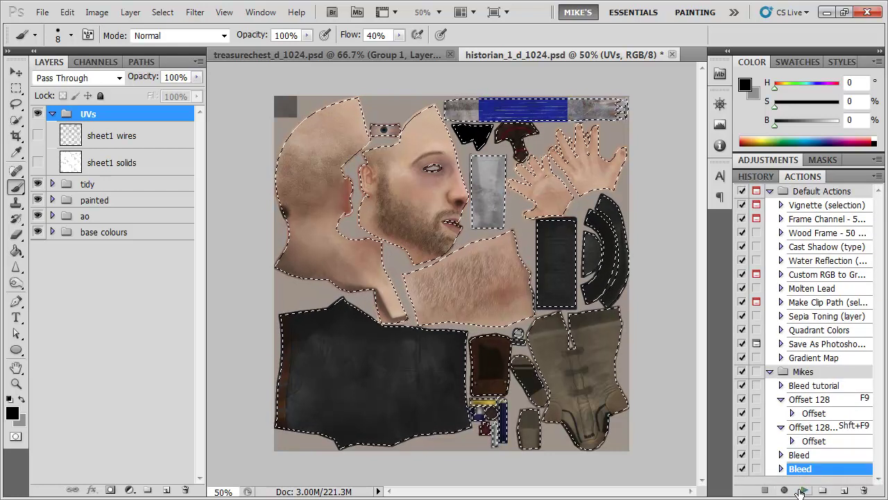
left_click(802, 490)
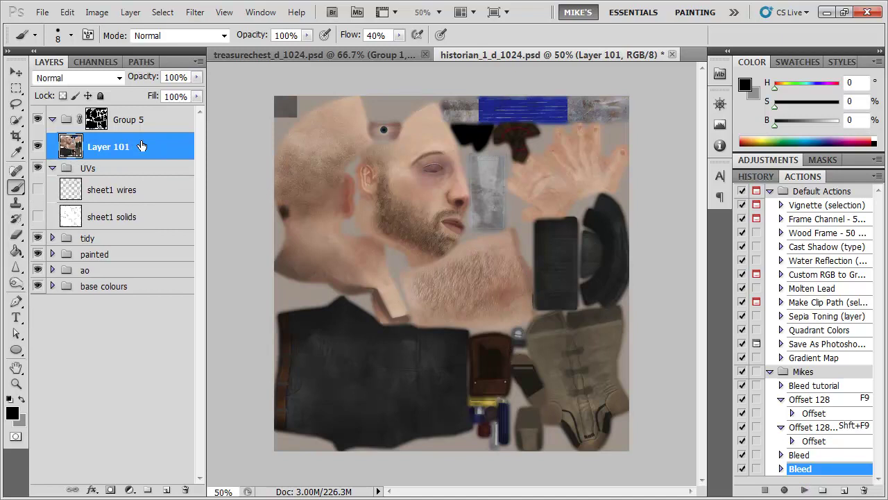
- Toggle Group 5's visibility to compare the bleed, leaving it visible
left_click(39, 121)
left_click(38, 121)
left_click(39, 120)
left_click(39, 121)
left_click(38, 120)
left_click(38, 121)
- Expand the Bleed action's steps, select the Inverse step, and stop recording
left_click(782, 469)
scroll(815, 451, "down", 3)
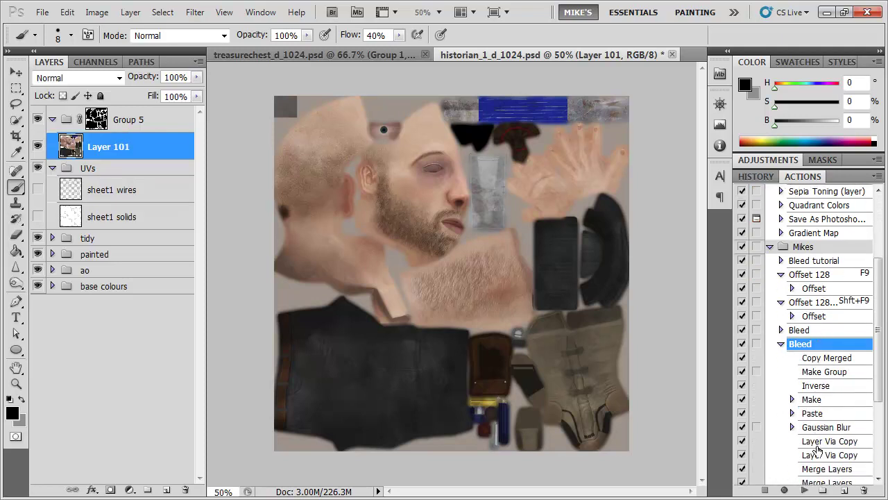
scroll(817, 448, "down", 2)
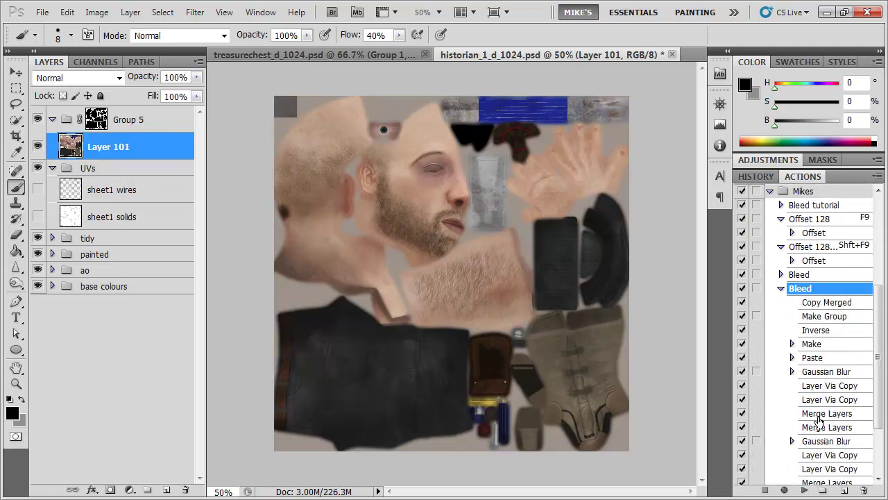
left_click(825, 336)
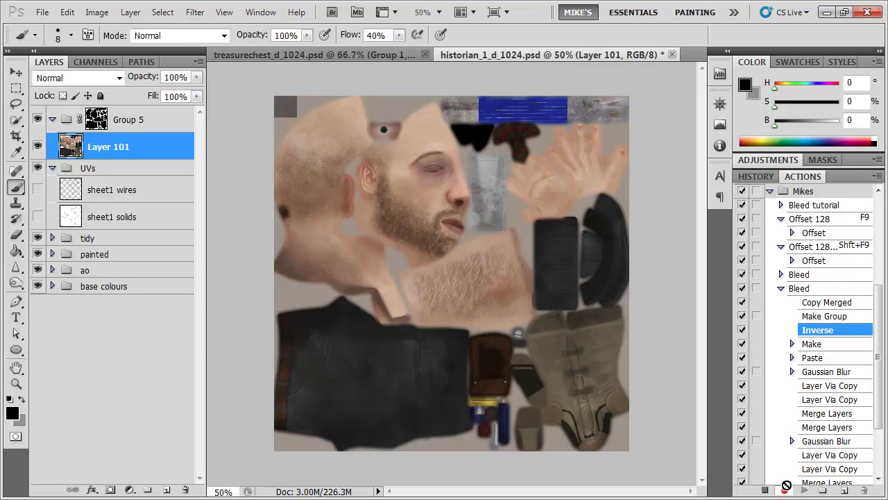
left_click(767, 490)
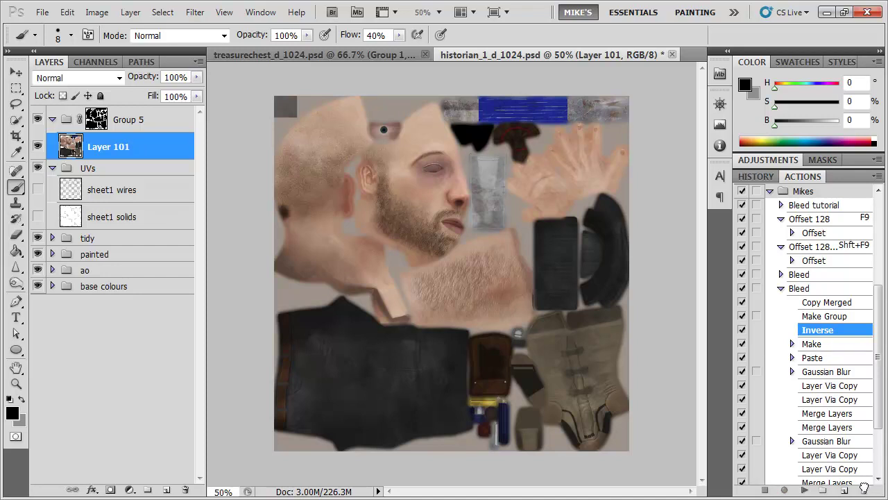
- Check the first Gaussian Blur step's Radius of 2.0, then cancel without changes
left_click(813, 347)
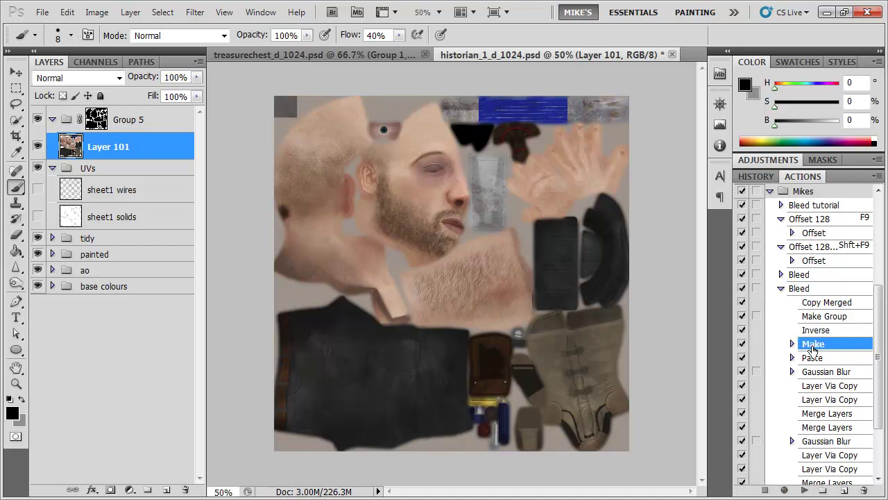
left_click(816, 372)
left_click(792, 371)
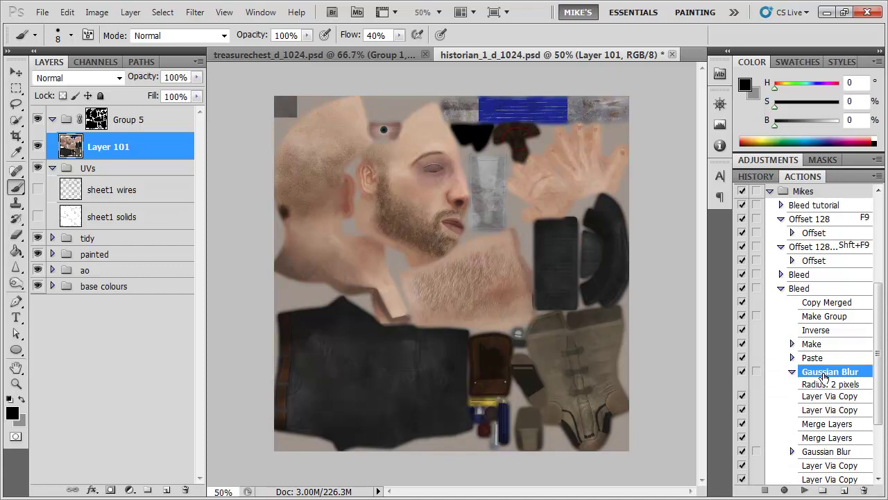
double_click(824, 375)
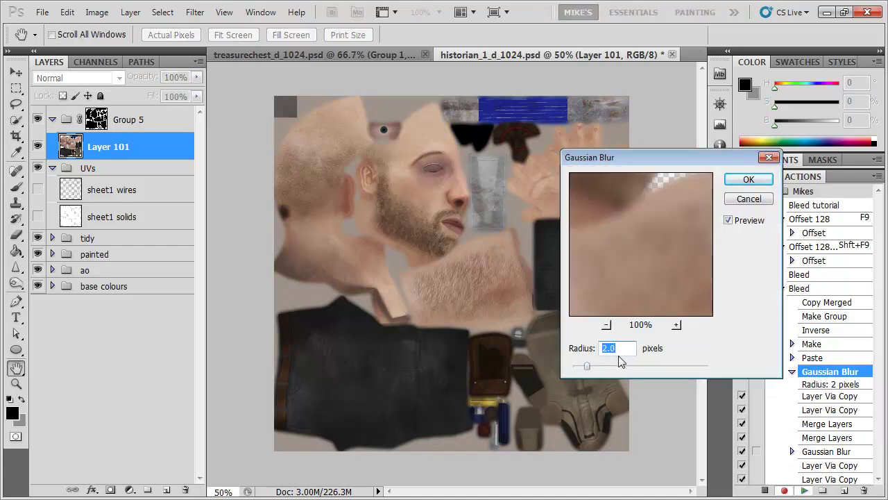
left_click(749, 199)
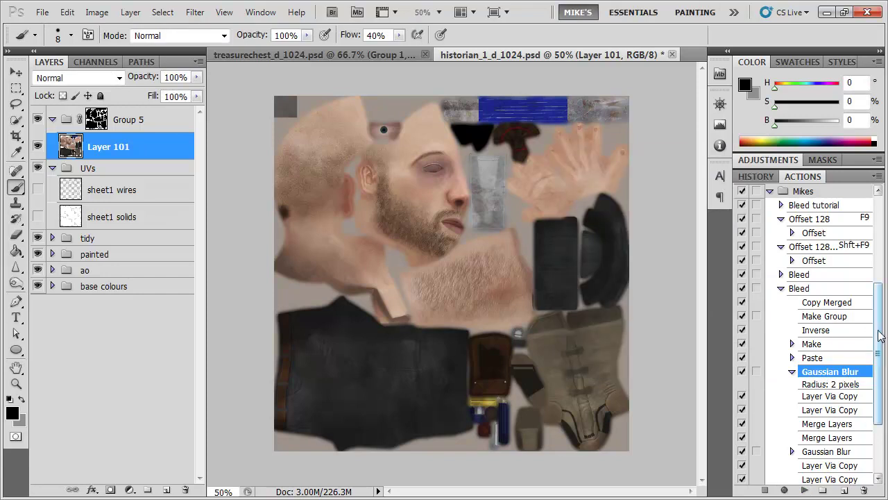
- Collapse the Gaussian Blur step's details and scroll down the Bleed action's step list
scroll(880, 336, "down", 2)
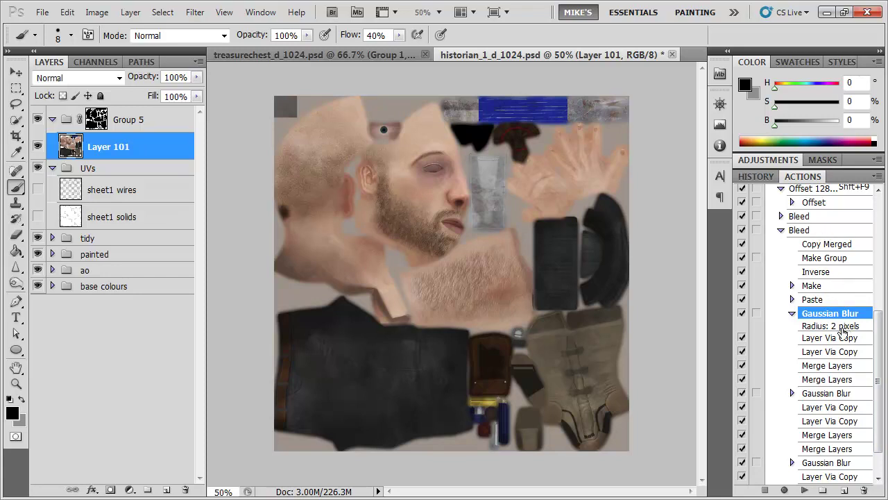
left_click(793, 314)
left_click_drag(877, 367, 876, 384)
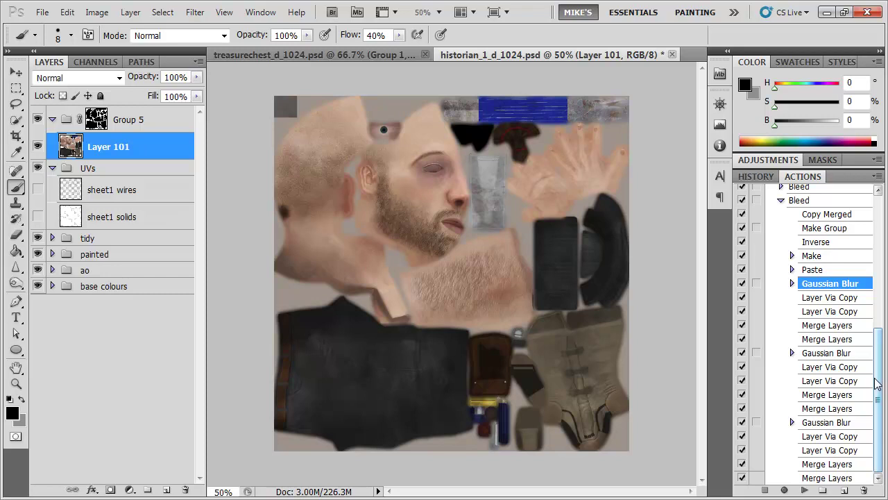